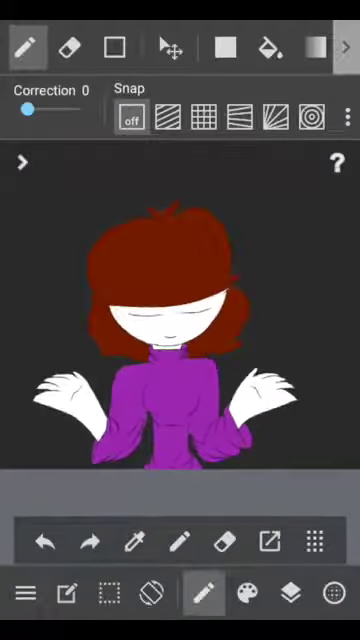
Pick a new purple shade in the colour panel.
{"action": "left_click", "coordinate": [247, 593]}
{"action": "left_click", "coordinate": [157, 200]}
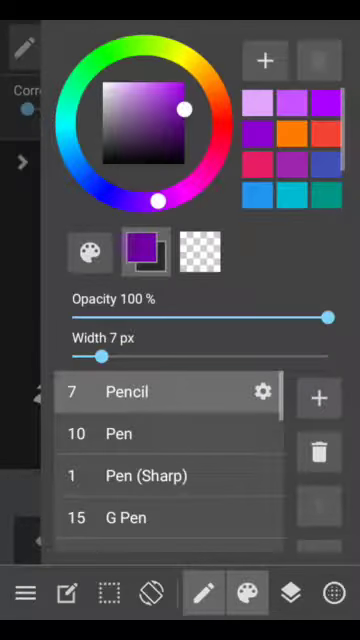
{"action": "left_click", "coordinate": [221, 123]}
{"action": "left_click", "coordinate": [20, 300]}
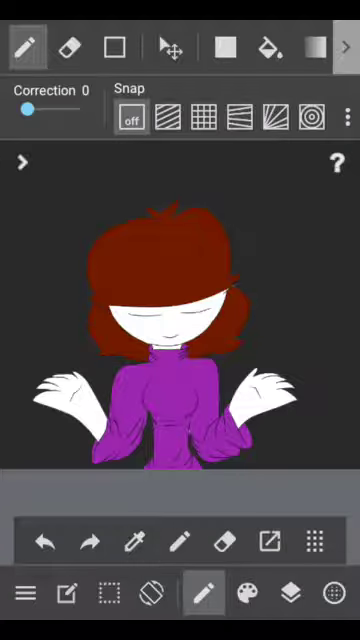
{"action": "scroll", "coordinate": [180, 320], "scroll_direction": "up", "scroll_amount": 3}
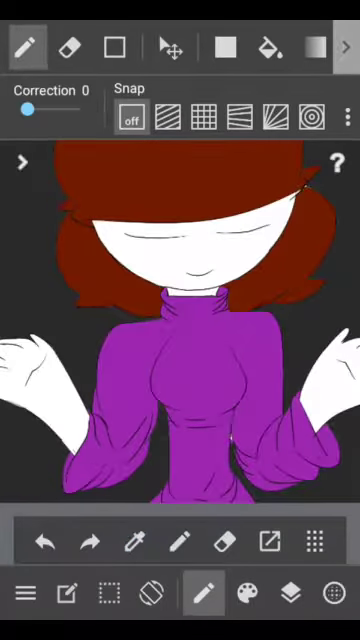
Lighten the purple to a brighter magenta tone and select the Airbrush.
{"action": "left_click", "coordinate": [247, 593]}
{"action": "left_click", "coordinate": [183, 92]}
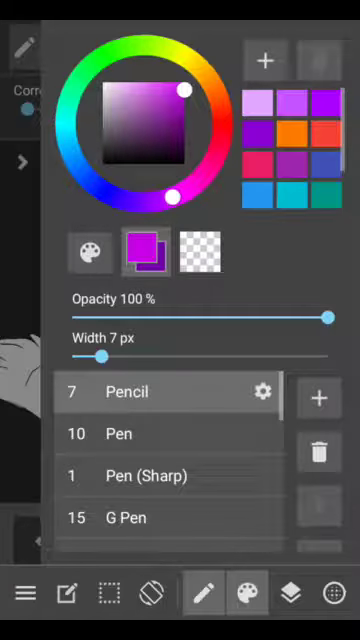
{"action": "scroll", "coordinate": [170, 460], "scroll_direction": "down", "scroll_amount": 5}
{"action": "scroll", "coordinate": [170, 460], "scroll_direction": "down", "scroll_amount": 3}
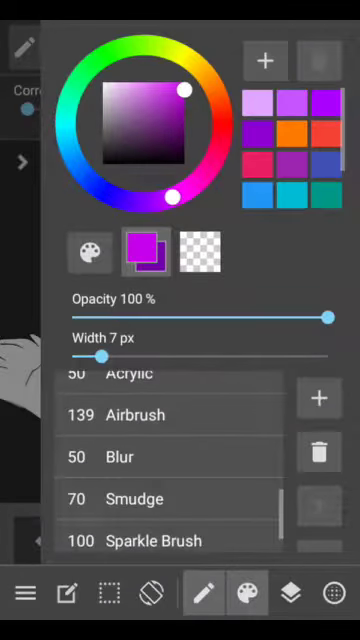
{"action": "left_click", "coordinate": [170, 432]}
{"action": "left_click", "coordinate": [247, 593]}
{"action": "scroll", "coordinate": [180, 330], "scroll_direction": "down", "scroll_amount": 3}
{"action": "scroll", "coordinate": [180, 330], "scroll_direction": "down", "scroll_amount": 2}
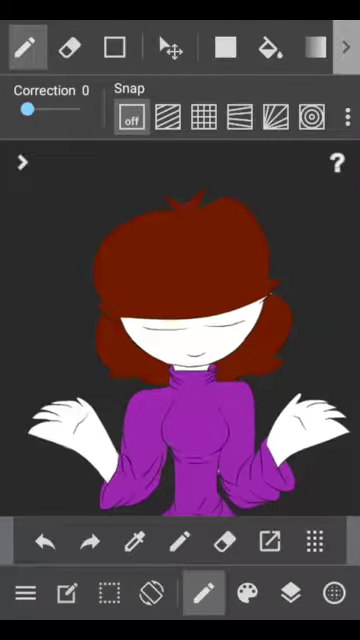
{"action": "scroll", "coordinate": [180, 330], "scroll_direction": "up", "scroll_amount": 3}
{"action": "scroll", "coordinate": [180, 330], "scroll_direction": "up", "scroll_amount": 2}
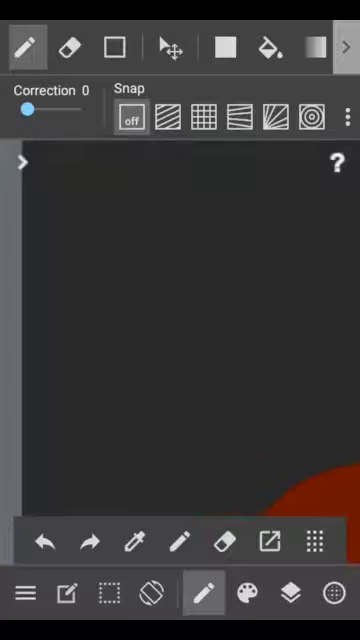
{"action": "mouse_move", "coordinate": [170, 270]}
{"action": "left_mouse_down"}
{"action": "mouse_move", "coordinate": [208, 240]}
{"action": "mouse_move", "coordinate": [235, 295]}
{"action": "left_mouse_up"}
{"action": "left_click", "coordinate": [44, 541]}
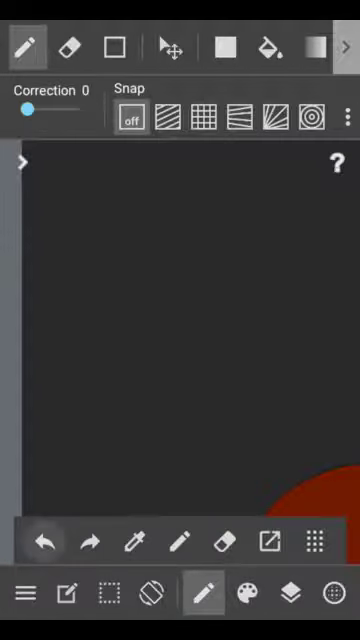
{"action": "left_click", "coordinate": [247, 593]}
{"action": "scroll", "coordinate": [160, 460], "scroll_direction": "up", "scroll_amount": 1}
{"action": "scroll", "coordinate": [160, 460], "scroll_direction": "up", "scroll_amount": 2}
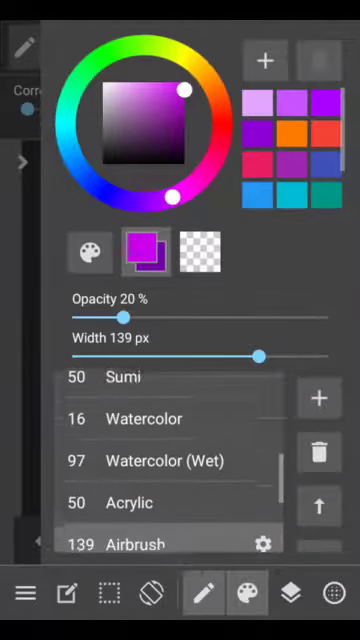
{"action": "left_click", "coordinate": [150, 464]}
{"action": "left_click", "coordinate": [144, 423]}
{"action": "left_click", "coordinate": [20, 300]}
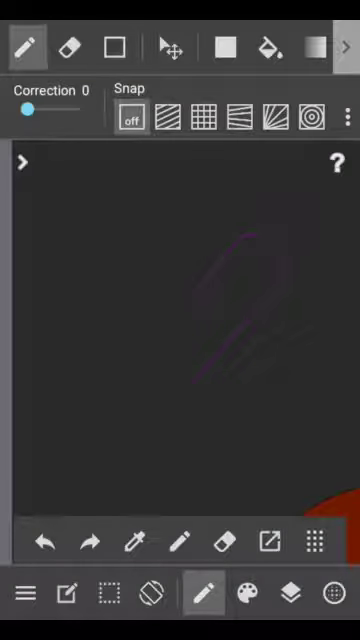
{"action": "left_click", "coordinate": [44, 541]}
{"action": "left_click", "coordinate": [247, 593]}
{"action": "left_click", "coordinate": [150, 464]}
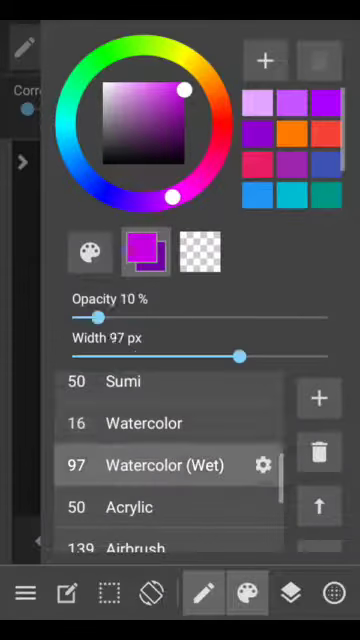
{"action": "left_click_drag", "start_coordinate": [239, 356], "coordinate": [330, 356]}
{"action": "left_click", "coordinate": [20, 300]}
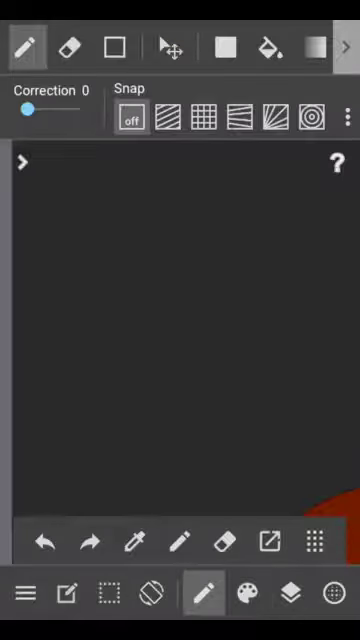
{"action": "mouse_move", "coordinate": [185, 290]}
{"action": "left_mouse_down"}
{"action": "mouse_move", "coordinate": [170, 410]}
{"action": "mouse_move", "coordinate": [150, 280]}
{"action": "mouse_move", "coordinate": [190, 420]}
{"action": "mouse_move", "coordinate": [180, 300]}
{"action": "left_mouse_up"}
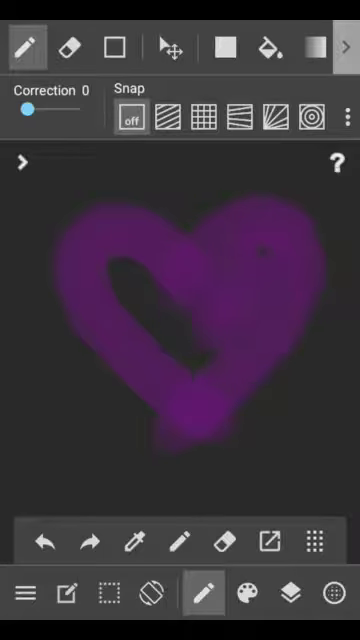
{"action": "mouse_move", "coordinate": [130, 250]}
{"action": "left_mouse_down"}
{"action": "mouse_move", "coordinate": [180, 330]}
{"action": "mouse_move", "coordinate": [140, 290]}
{"action": "left_mouse_up"}
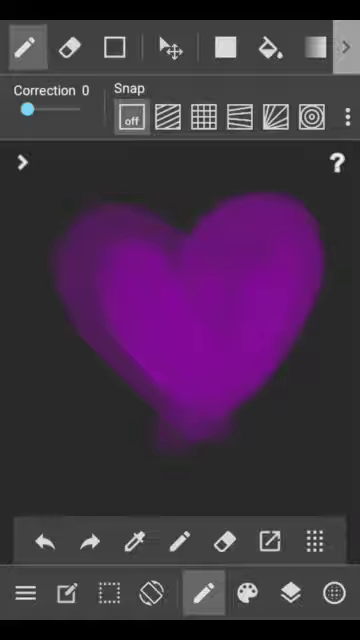
{"action": "left_click_drag", "start_coordinate": [90, 330], "coordinate": [110, 370]}
{"action": "scroll", "coordinate": [180, 320], "scroll_direction": "down", "scroll_amount": 3}
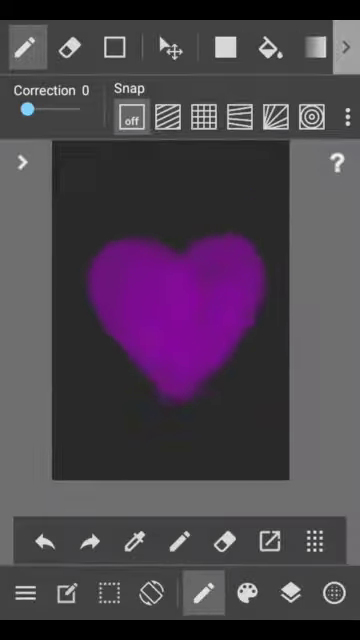
{"action": "scroll", "coordinate": [180, 320], "scroll_direction": "down", "scroll_amount": 3}
{"action": "scroll", "coordinate": [180, 320], "scroll_direction": "down", "scroll_amount": 3}
{"action": "scroll", "coordinate": [180, 320], "scroll_direction": "down", "scroll_amount": 2}
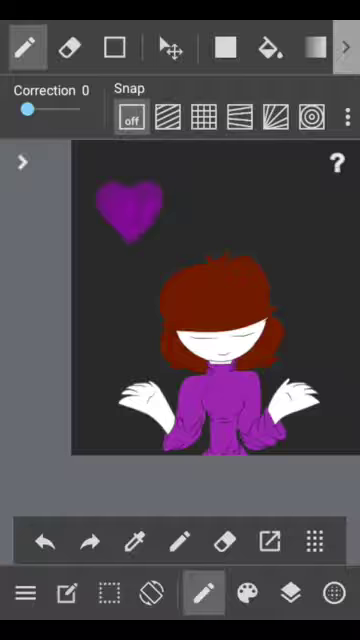
{"action": "left_click_drag", "start_coordinate": [210, 300], "coordinate": [160, 310]}
{"action": "left_click", "coordinate": [44, 541]}
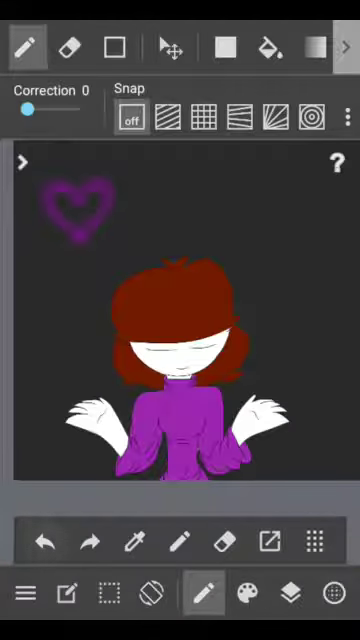
{"action": "left_click", "coordinate": [44, 541]}
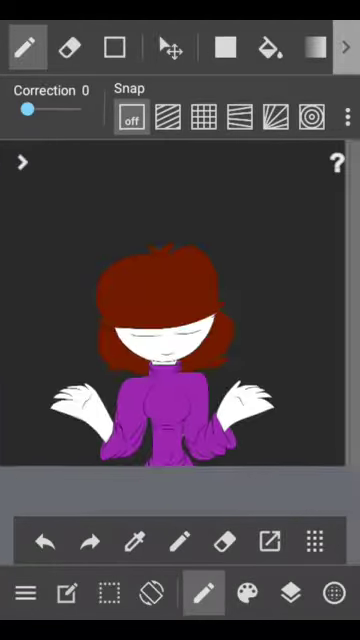
{"action": "scroll", "coordinate": [180, 320], "scroll_direction": "up", "scroll_amount": 3}
{"action": "scroll", "coordinate": [180, 320], "scroll_direction": "up", "scroll_amount": 3}
{"action": "scroll", "coordinate": [180, 350], "scroll_direction": "up", "scroll_amount": 3}
{"action": "scroll", "coordinate": [180, 300], "scroll_direction": "up", "scroll_amount": 3}
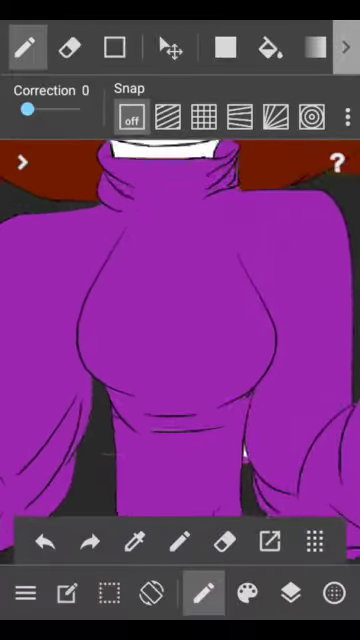
{"action": "scroll", "coordinate": [180, 300], "scroll_direction": "up", "scroll_amount": 3}
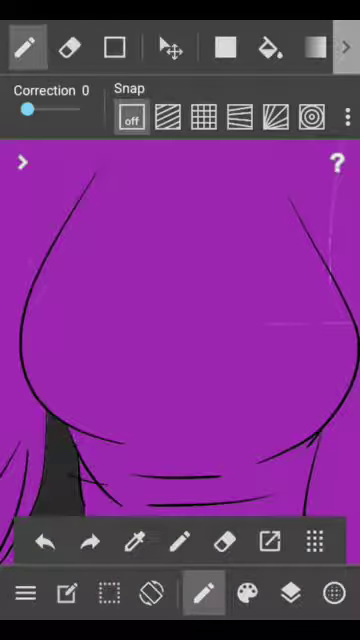
Lock background Layer4 and unlock the middle character Layer2.
{"action": "left_click", "coordinate": [247, 593]}
{"action": "left_click", "coordinate": [290, 593]}
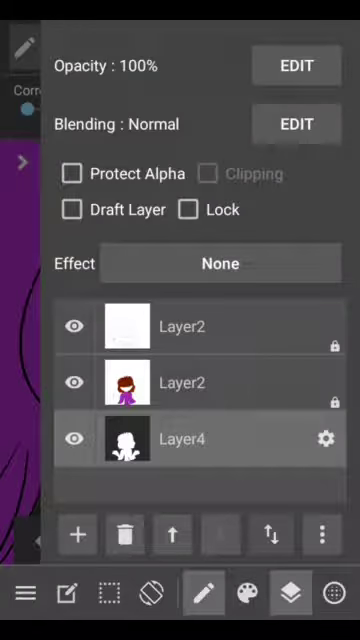
{"action": "left_click", "coordinate": [182, 383]}
{"action": "left_click", "coordinate": [290, 593]}
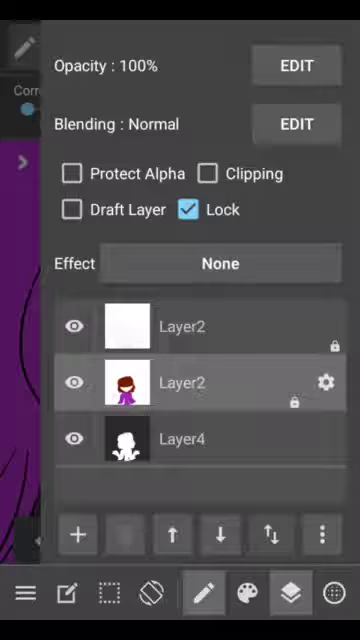
{"action": "left_click", "coordinate": [182, 439]}
{"action": "left_click", "coordinate": [188, 209]}
{"action": "left_click", "coordinate": [182, 383]}
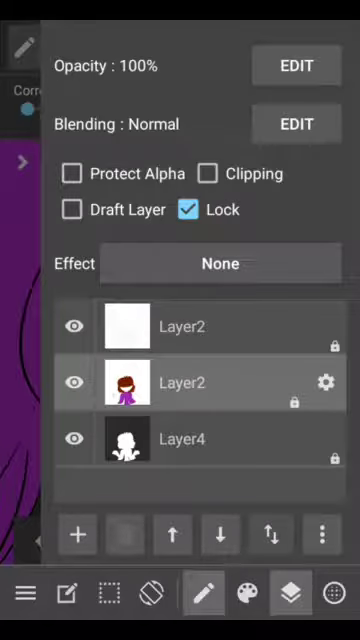
{"action": "left_click", "coordinate": [188, 209]}
{"action": "left_click", "coordinate": [290, 593]}
{"action": "scroll", "coordinate": [180, 300], "scroll_direction": "up", "scroll_amount": 3}
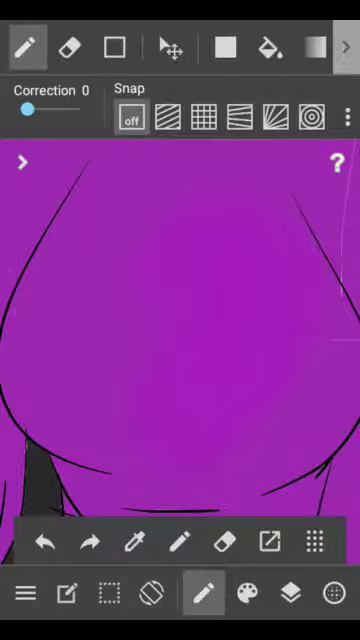
Select the top Layer2 and unlock it after a blocked paint attempt.
{"action": "left_click", "coordinate": [290, 593]}
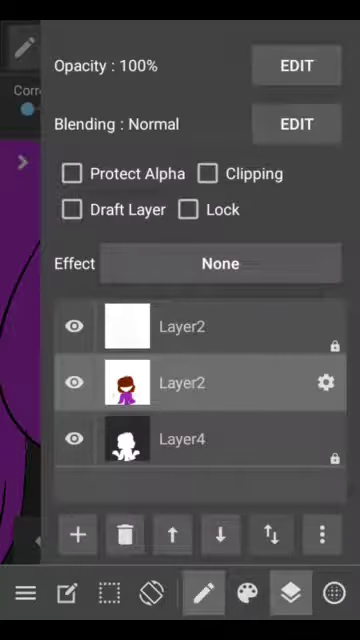
{"action": "left_click", "coordinate": [220, 326]}
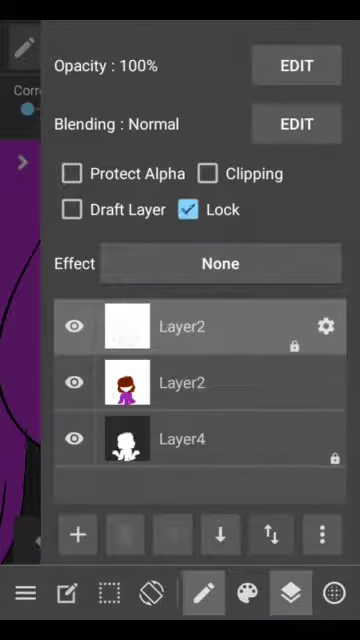
{"action": "left_click", "coordinate": [20, 350]}
{"action": "left_click", "coordinate": [180, 350]}
{"action": "left_click", "coordinate": [290, 593]}
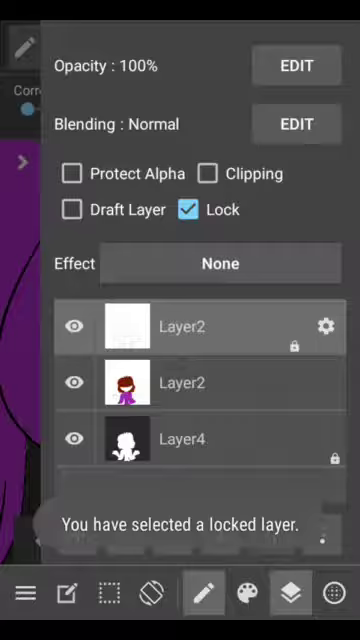
{"action": "left_click", "coordinate": [188, 209]}
{"action": "left_click", "coordinate": [20, 350]}
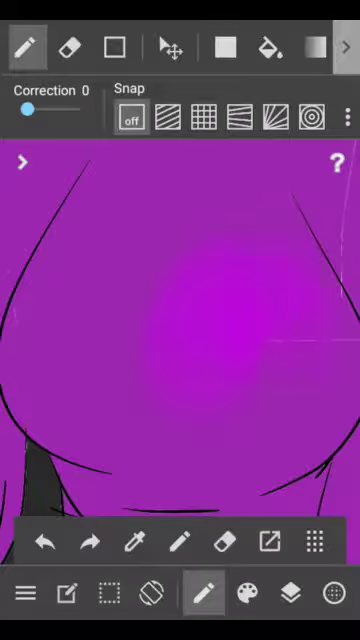
Airbrush soft purple glow strokes across the chest, extending toward the left.
{"action": "left_click_drag", "start_coordinate": [280, 330], "coordinate": [300, 300]}
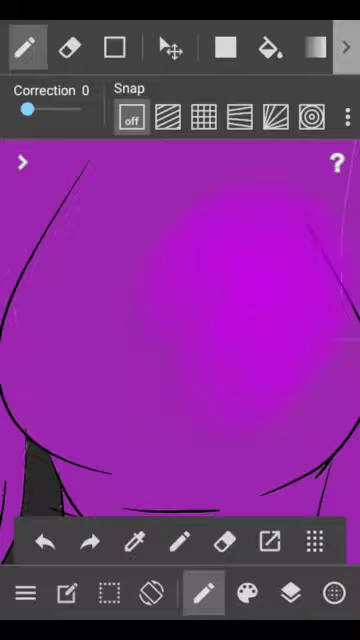
{"action": "left_click_drag", "start_coordinate": [150, 330], "coordinate": [230, 280]}
{"action": "left_click_drag", "start_coordinate": [140, 300], "coordinate": [200, 260]}
{"action": "left_click_drag", "start_coordinate": [114, 300], "coordinate": [150, 258]}
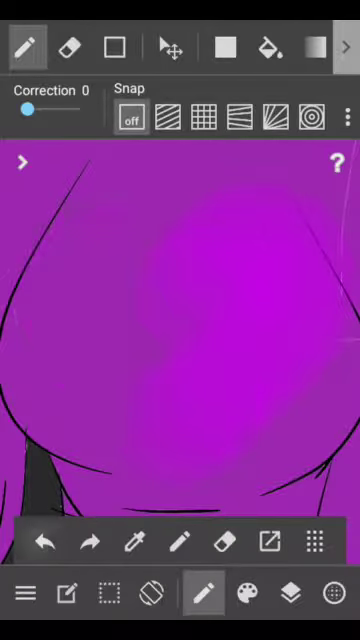
{"action": "left_click", "coordinate": [290, 593]}
{"action": "left_click", "coordinate": [290, 593]}
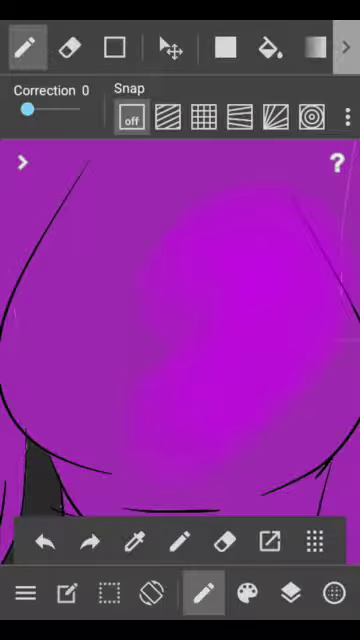
Nudge the paint hue slightly toward violet.
{"action": "left_click", "coordinate": [247, 593]}
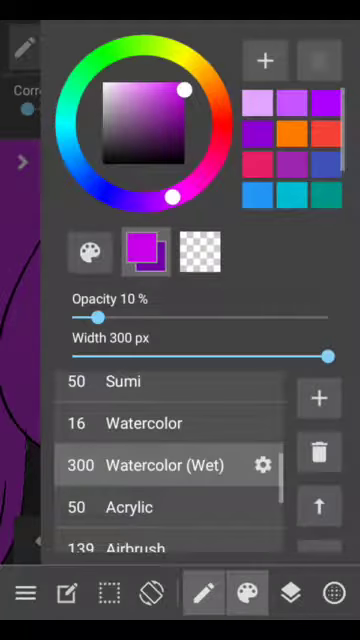
{"action": "left_click_drag", "start_coordinate": [172, 197], "coordinate": [157, 202]}
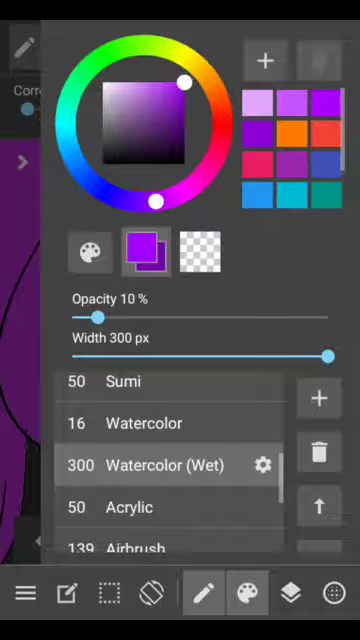
{"action": "left_click", "coordinate": [20, 300]}
Spread lighter purple on the chest, then shift the colour to a darker blue-violet.
{"action": "left_click_drag", "start_coordinate": [200, 230], "coordinate": [290, 270]}
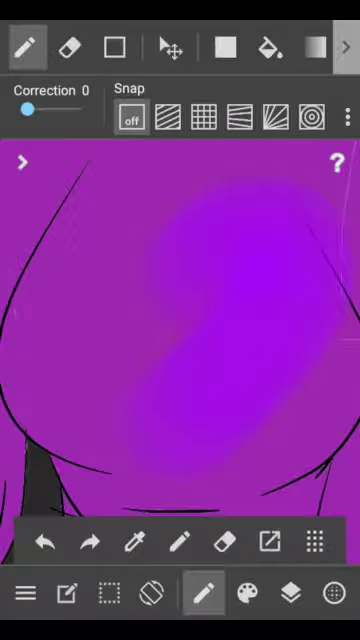
{"action": "mouse_move", "coordinate": [230, 250]}
{"action": "left_mouse_down"}
{"action": "mouse_move", "coordinate": [100, 300]}
{"action": "mouse_move", "coordinate": [150, 400]}
{"action": "left_mouse_up"}
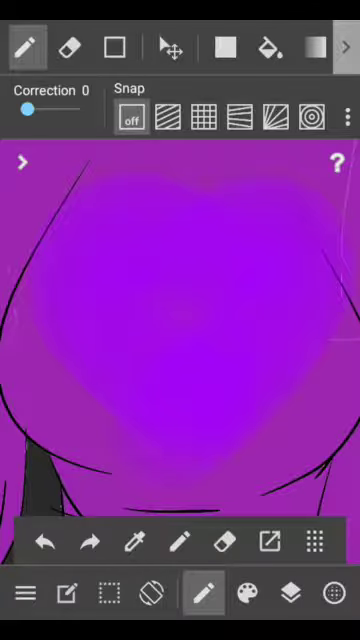
{"action": "scroll", "coordinate": [180, 320], "scroll_direction": "down", "scroll_amount": 5}
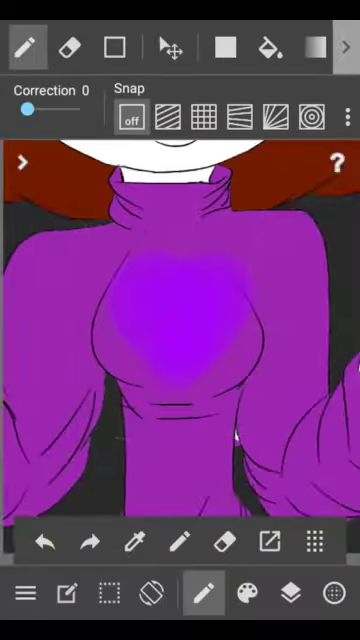
{"action": "scroll", "coordinate": [180, 300], "scroll_direction": "down", "scroll_amount": 3}
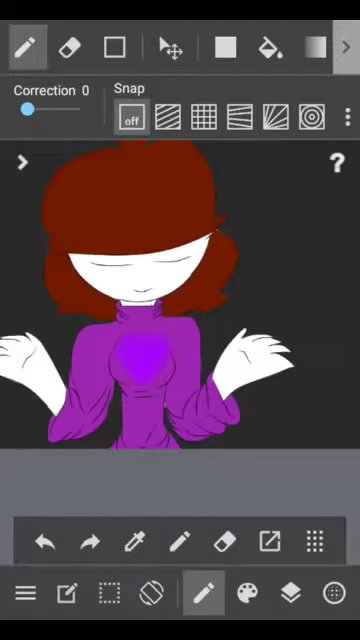
{"action": "scroll", "coordinate": [180, 300], "scroll_direction": "up", "scroll_amount": 4}
{"action": "scroll", "coordinate": [180, 320], "scroll_direction": "up", "scroll_amount": 5}
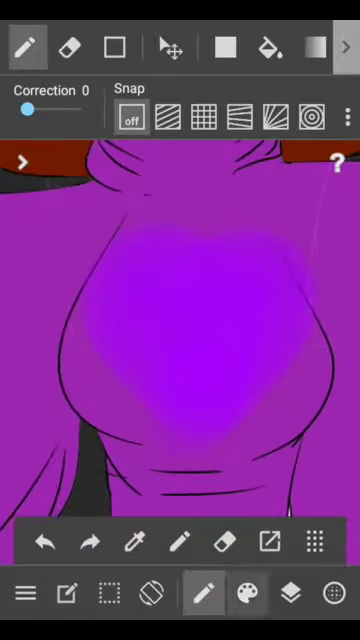
{"action": "left_click", "coordinate": [246, 593]}
{"action": "mouse_move", "coordinate": [156, 202]}
{"action": "left_mouse_down"}
{"action": "mouse_move", "coordinate": [143, 203]}
{"action": "mouse_move", "coordinate": [150, 203]}
{"action": "left_mouse_up"}
{"action": "left_click_drag", "start_coordinate": [184, 84], "coordinate": [184, 99]}
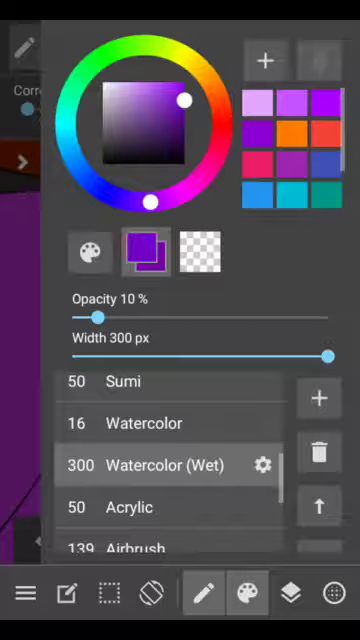
{"action": "left_click", "coordinate": [20, 160]}
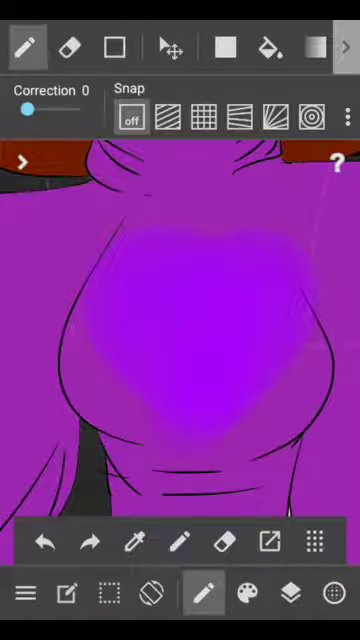
Undo the light blobs and a trial dark heart stroke on the chest.
{"action": "left_click", "coordinate": [44, 541]}
{"action": "left_click", "coordinate": [44, 541]}
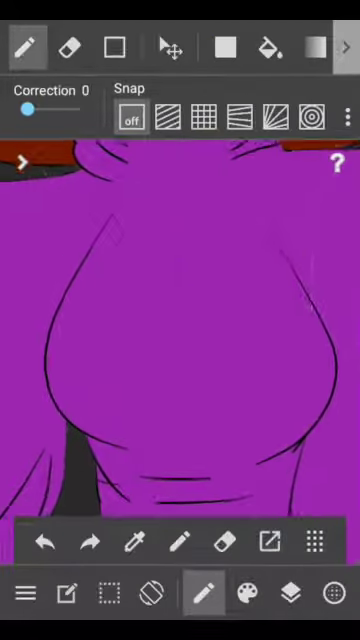
{"action": "left_click_drag", "start_coordinate": [230, 220], "coordinate": [150, 400]}
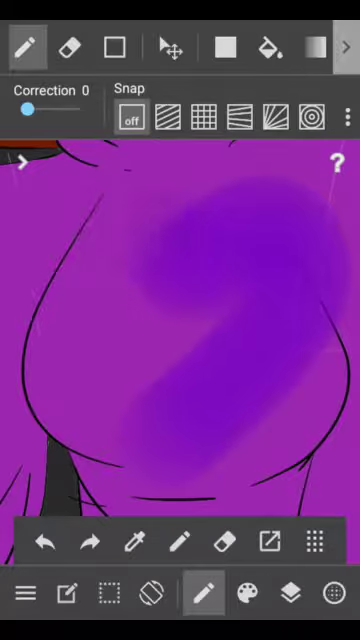
{"action": "left_click_drag", "start_coordinate": [120, 250], "coordinate": [240, 250]}
{"action": "left_click", "coordinate": [44, 541]}
Darken the paint colour further and undo a test blob.
{"action": "left_click", "coordinate": [247, 593]}
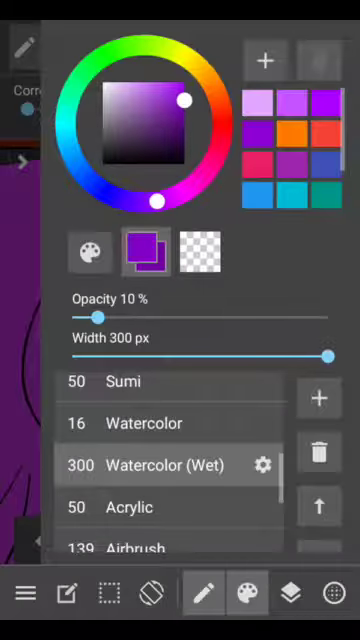
{"action": "left_click_drag", "start_coordinate": [184, 100], "coordinate": [184, 121]}
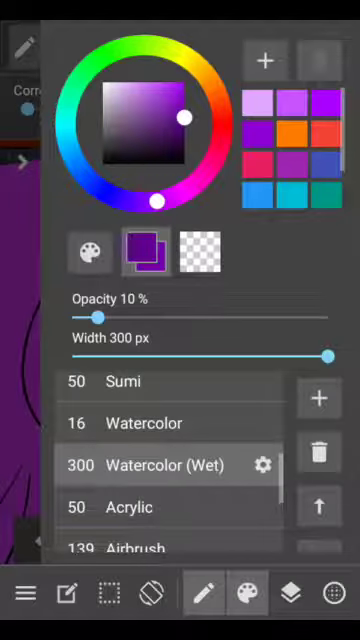
{"action": "left_click", "coordinate": [247, 593]}
{"action": "left_click_drag", "start_coordinate": [200, 220], "coordinate": [150, 420]}
{"action": "left_click", "coordinate": [44, 541]}
Build up an evenly filled dark purple heart across the chest.
{"action": "left_click_drag", "start_coordinate": [100, 140], "coordinate": [150, 230]}
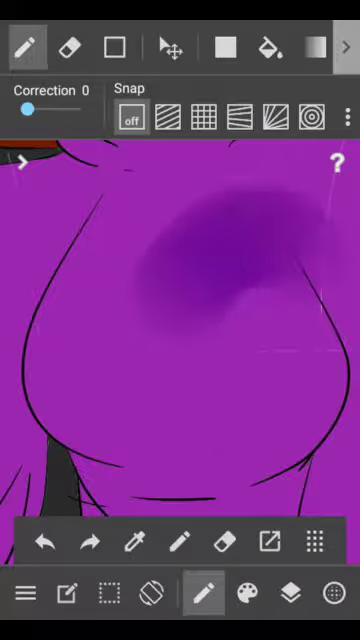
{"action": "left_click_drag", "start_coordinate": [280, 280], "coordinate": [150, 420]}
{"action": "mouse_move", "coordinate": [110, 190]}
{"action": "left_mouse_down"}
{"action": "mouse_move", "coordinate": [70, 220]}
{"action": "mouse_move", "coordinate": [100, 210]}
{"action": "left_mouse_up"}
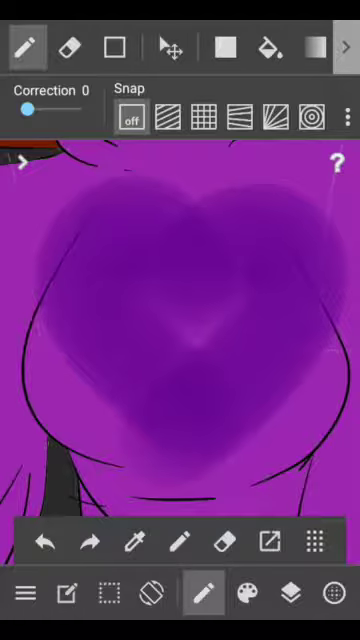
{"action": "left_click_drag", "start_coordinate": [150, 380], "coordinate": [100, 160]}
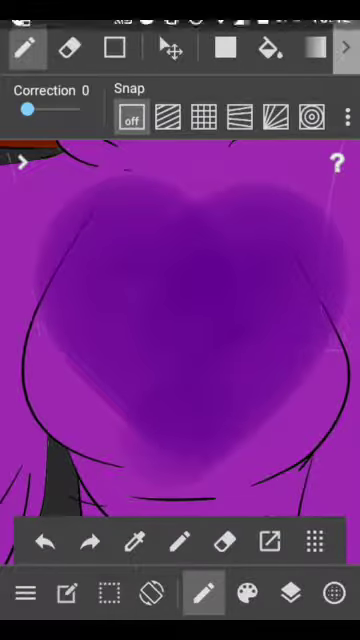
{"action": "left_click_drag", "start_coordinate": [180, 2], "coordinate": [180, 300]}
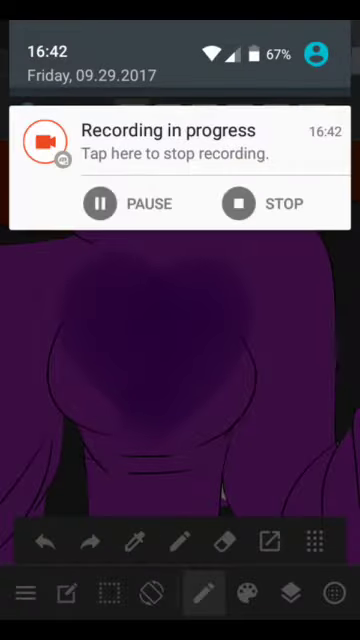
Set the paint colour to a slightly darkened violet purple after briefly trying bright red.
{"action": "left_click_drag", "start_coordinate": [180, 400], "coordinate": [180, 100]}
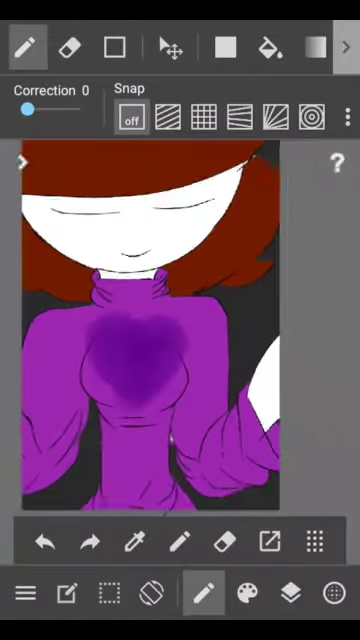
{"action": "left_click_drag", "start_coordinate": [200, 330], "coordinate": [150, 300]}
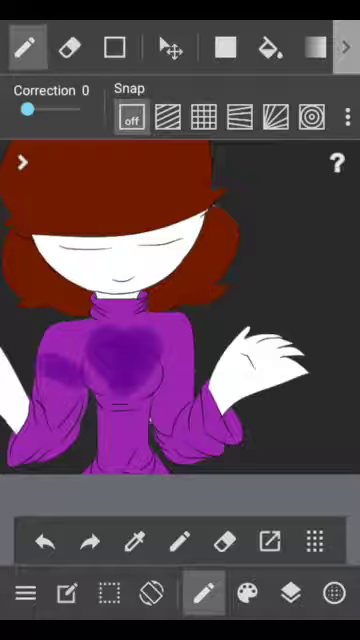
{"action": "left_click_drag", "start_coordinate": [180, 5], "coordinate": [180, 40]}
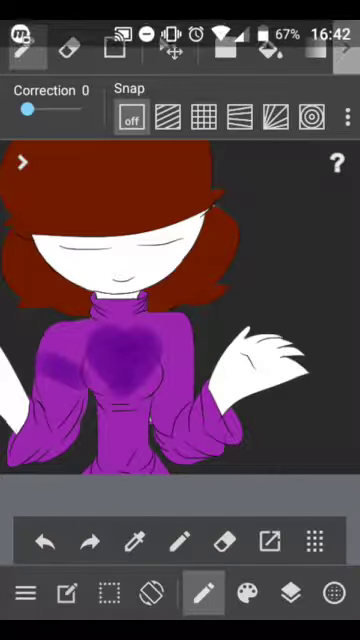
{"action": "scroll", "coordinate": [150, 300], "scroll_direction": "down", "scroll_amount": 3}
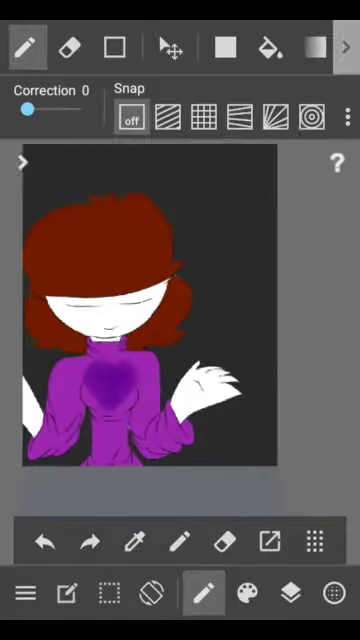
{"action": "left_click_drag", "start_coordinate": [150, 300], "coordinate": [200, 430]}
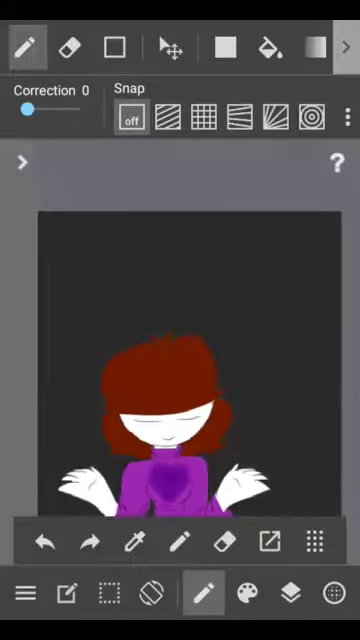
{"action": "left_click", "coordinate": [247, 593]}
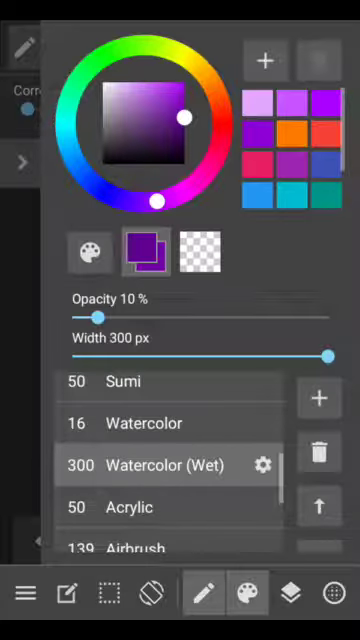
{"action": "left_click", "coordinate": [222, 125]}
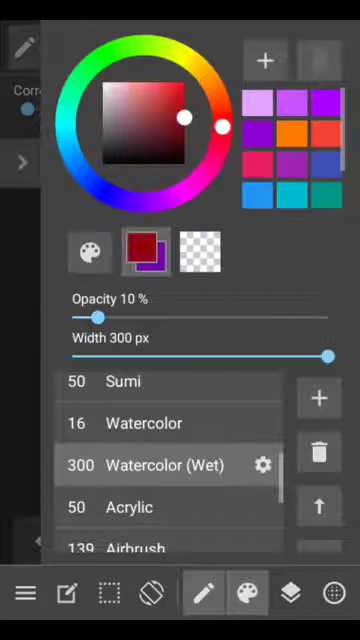
{"action": "left_click", "coordinate": [184, 85]}
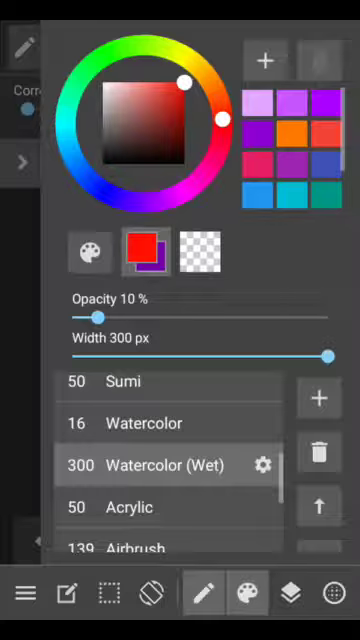
{"action": "left_click", "coordinate": [183, 190]}
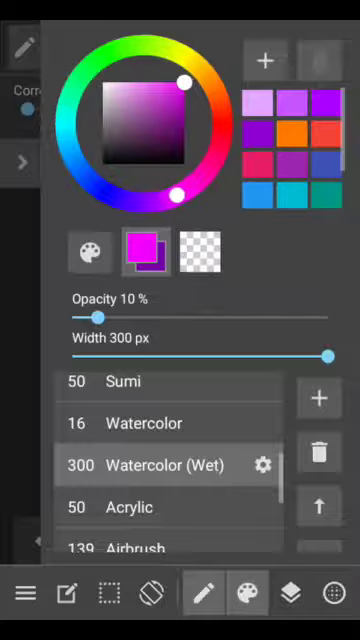
{"action": "left_click", "coordinate": [184, 100]}
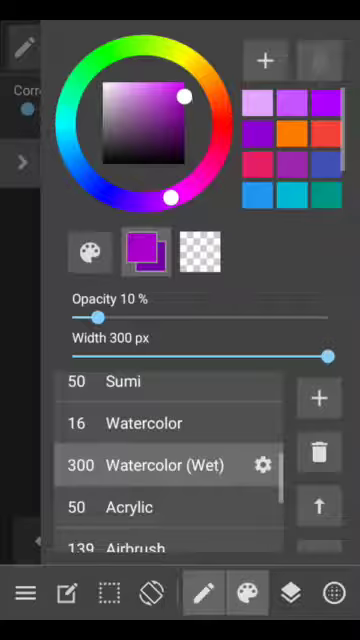
{"action": "left_click", "coordinate": [20, 350]}
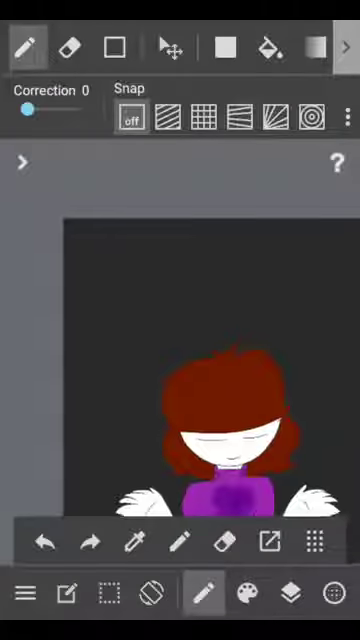
Paint a purple heart outline and fill its left and right interiors.
{"action": "mouse_move", "coordinate": [195, 265]}
{"action": "left_mouse_down"}
{"action": "mouse_move", "coordinate": [250, 285]}
{"action": "mouse_move", "coordinate": [165, 375]}
{"action": "left_mouse_up"}
{"action": "left_click", "coordinate": [44, 541]}
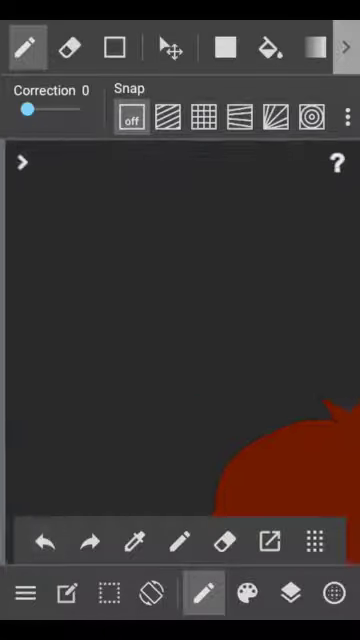
{"action": "left_click_drag", "start_coordinate": [240, 215], "coordinate": [180, 250]}
{"action": "left_click_drag", "start_coordinate": [240, 215], "coordinate": [165, 375]}
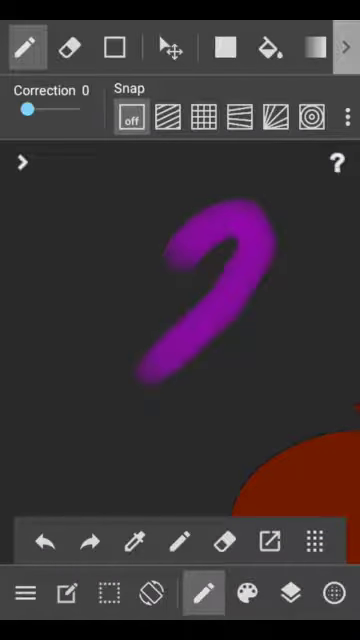
{"action": "mouse_move", "coordinate": [160, 215]}
{"action": "left_mouse_down"}
{"action": "mouse_move", "coordinate": [205, 255]}
{"action": "mouse_move", "coordinate": [190, 400]}
{"action": "left_mouse_up"}
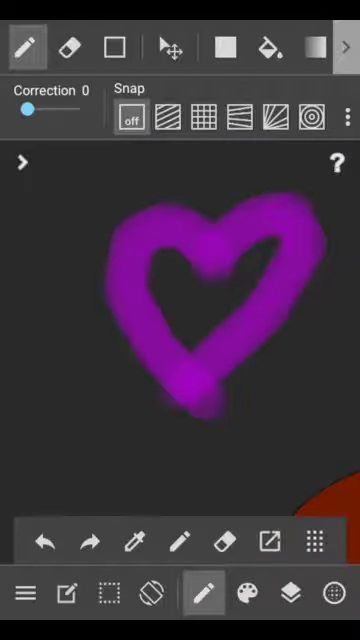
{"action": "mouse_move", "coordinate": [250, 230]}
{"action": "left_mouse_down"}
{"action": "mouse_move", "coordinate": [200, 320]}
{"action": "mouse_move", "coordinate": [270, 280]}
{"action": "left_mouse_up"}
{"action": "left_click_drag", "start_coordinate": [150, 240], "coordinate": [160, 300]}
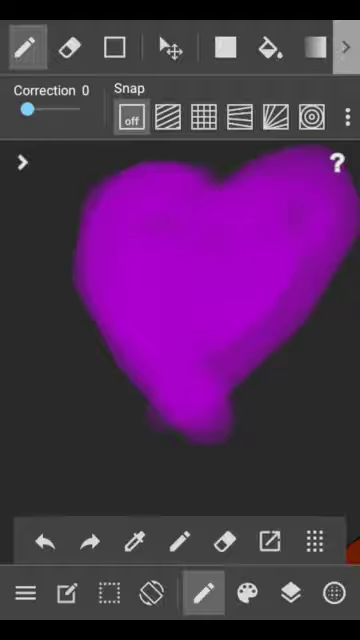
{"action": "scroll", "coordinate": [180, 300], "scroll_direction": "down", "scroll_amount": 5}
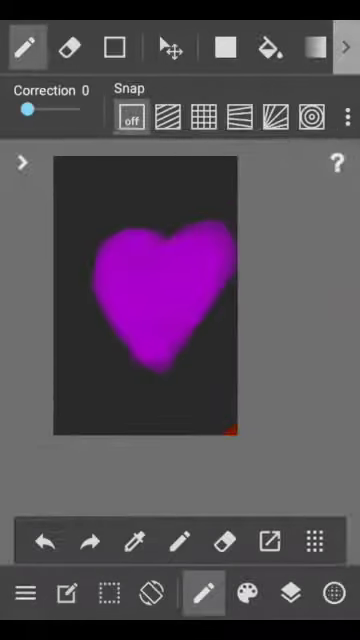
Undo the heart's fill and outline, leaving one curved stroke.
{"action": "left_click", "coordinate": [44, 541]}
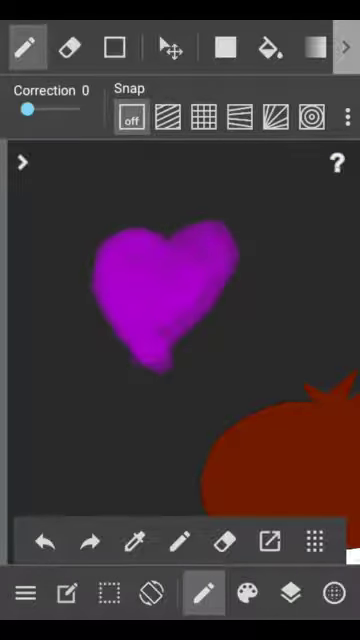
{"action": "left_click", "coordinate": [44, 541]}
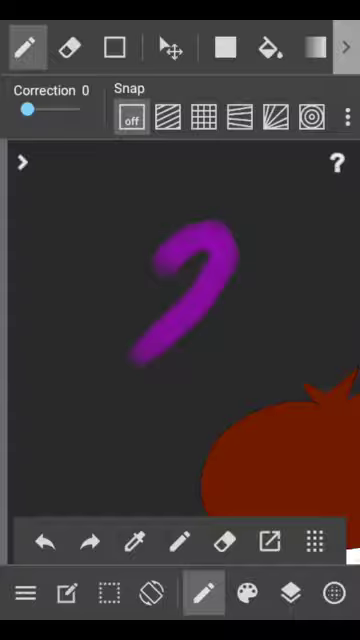
{"action": "left_click", "coordinate": [44, 541]}
Try the Sumi brush at 300 px with a test stroke, then undo it.
{"action": "left_click", "coordinate": [247, 593]}
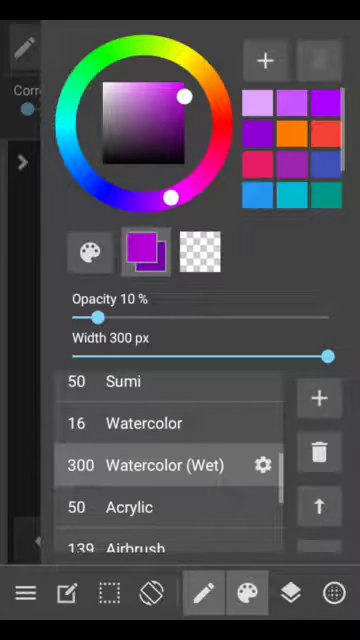
{"action": "left_click", "coordinate": [143, 423]}
{"action": "scroll", "coordinate": [165, 465], "scroll_direction": "up", "scroll_amount": 5}
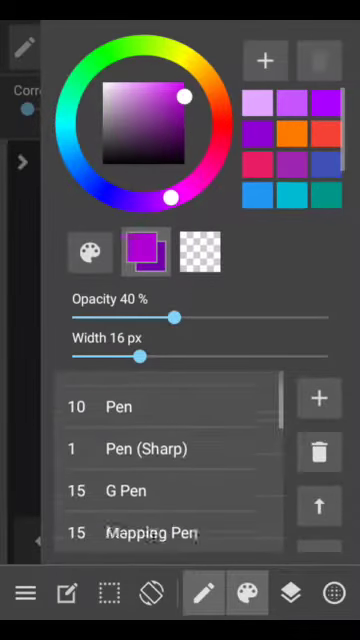
{"action": "scroll", "coordinate": [165, 465], "scroll_direction": "down", "scroll_amount": 5}
{"action": "left_click", "coordinate": [123, 435]}
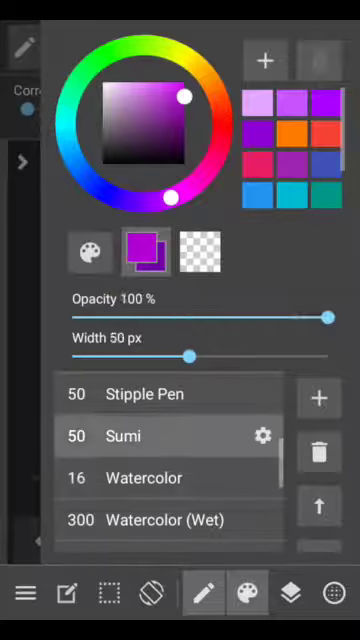
{"action": "left_click_drag", "start_coordinate": [189, 356], "coordinate": [328, 356]}
{"action": "left_click", "coordinate": [247, 593]}
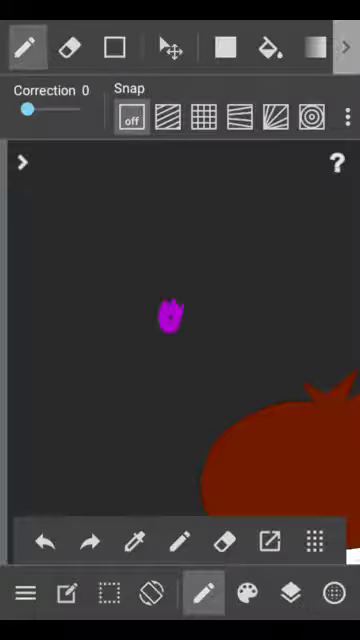
{"action": "mouse_move", "coordinate": [170, 318]}
{"action": "left_mouse_down"}
{"action": "mouse_move", "coordinate": [225, 320]}
{"action": "mouse_move", "coordinate": [165, 395]}
{"action": "left_mouse_up"}
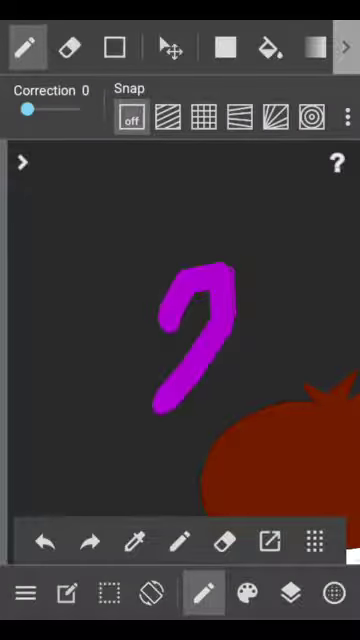
{"action": "left_click", "coordinate": [44, 541]}
Set Watercolor to 300 px and draw the first curve of a heart.
{"action": "left_click", "coordinate": [247, 593]}
{"action": "left_click", "coordinate": [143, 477]}
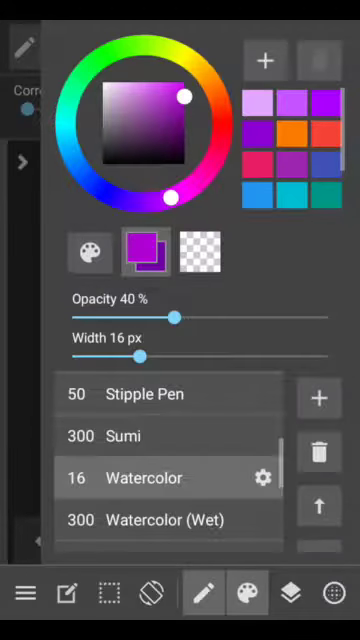
{"action": "left_click_drag", "start_coordinate": [139, 356], "coordinate": [328, 356]}
{"action": "left_click", "coordinate": [247, 593]}
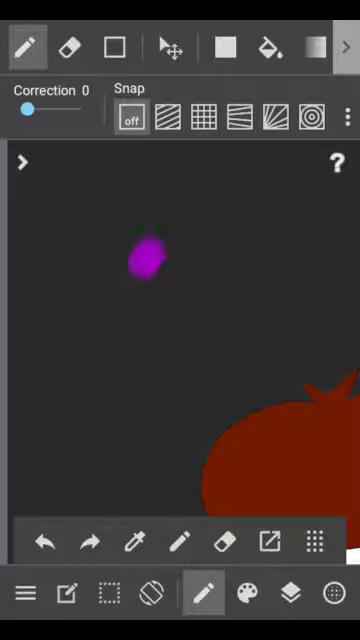
{"action": "left_click_drag", "start_coordinate": [140, 260], "coordinate": [140, 355]}
Close and redraw the first heart outline, fill it purple, and undo a stray stroke.
{"action": "left_click_drag", "start_coordinate": [175, 265], "coordinate": [185, 405]}
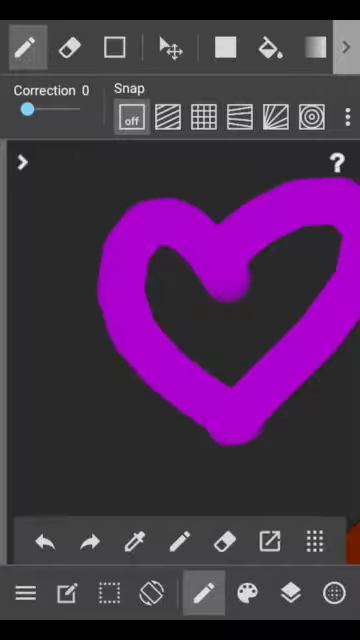
{"action": "left_click", "coordinate": [44, 541]}
{"action": "left_click_drag", "start_coordinate": [220, 265], "coordinate": [215, 428]}
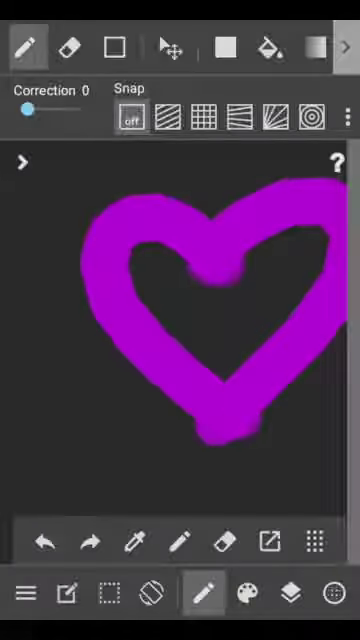
{"action": "left_click_drag", "start_coordinate": [160, 280], "coordinate": [200, 420]}
{"action": "left_click_drag", "start_coordinate": [290, 230], "coordinate": [230, 400]}
{"action": "left_click_drag", "start_coordinate": [310, 240], "coordinate": [250, 420]}
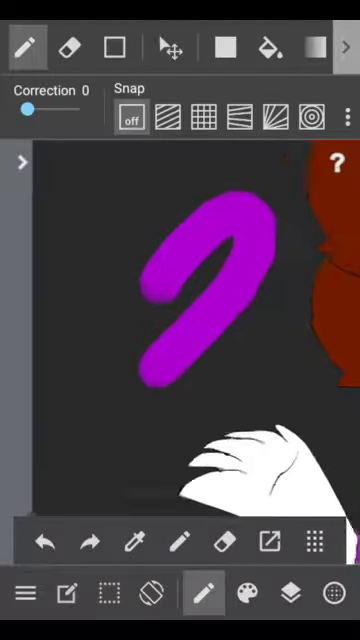
{"action": "key", "text": "ctrl+z"}
Draw and fill a second purple heart beside the raised hand.
{"action": "left_click_drag", "start_coordinate": [138, 305], "coordinate": [129, 429]}
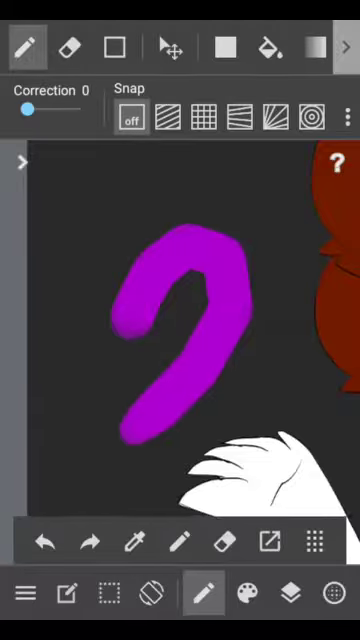
{"action": "left_click_drag", "start_coordinate": [130, 270], "coordinate": [120, 390]}
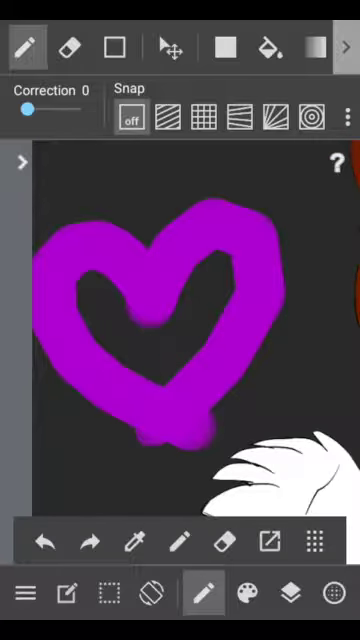
{"action": "left_click_drag", "start_coordinate": [100, 360], "coordinate": [110, 290]}
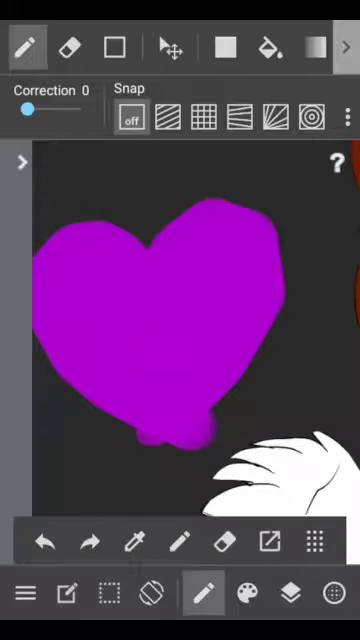
{"action": "scroll", "coordinate": [180, 330], "scroll_direction": "down", "scroll_amount": 5}
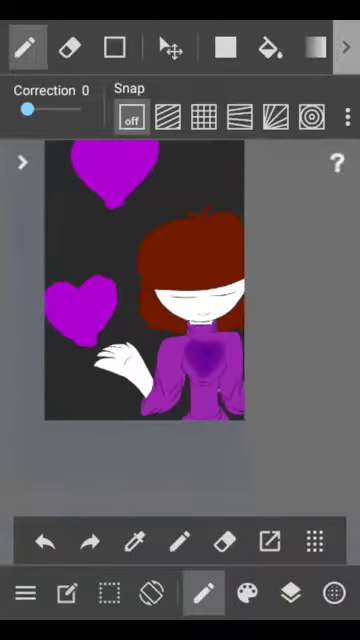
{"action": "left_click_drag", "start_coordinate": [240, 300], "coordinate": [100, 300]}
{"action": "scroll", "coordinate": [150, 300], "scroll_direction": "up", "scroll_amount": 4}
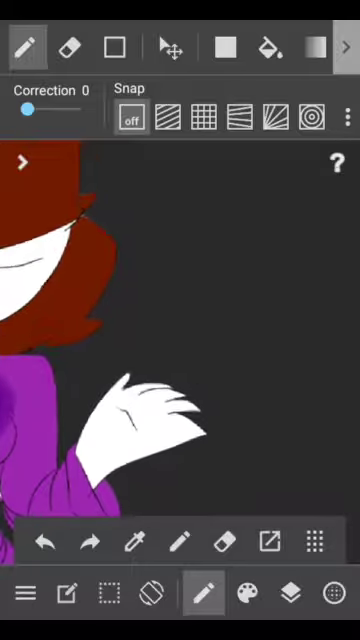
Shape a heart beside the other hand and fill it solid purple.
{"action": "left_click_drag", "start_coordinate": [190, 200], "coordinate": [240, 215]}
{"action": "left_click_drag", "start_coordinate": [200, 300], "coordinate": [200, 350]}
{"action": "left_click_drag", "start_coordinate": [250, 350], "coordinate": [190, 350]}
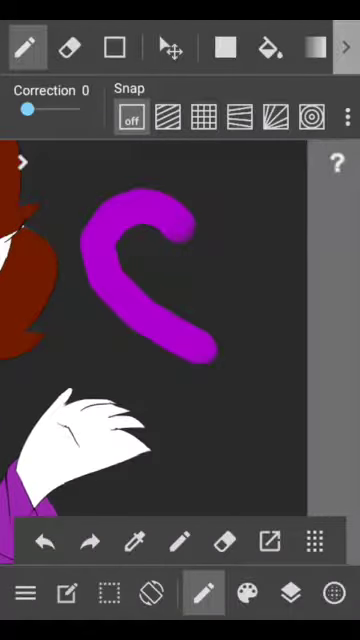
{"action": "scroll", "coordinate": [180, 280], "scroll_direction": "up", "scroll_amount": 2}
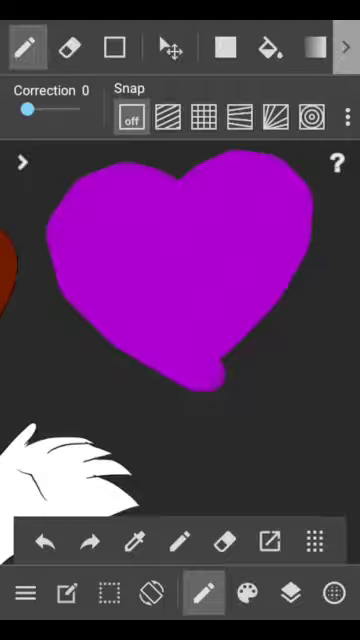
{"action": "scroll", "coordinate": [180, 280], "scroll_direction": "down", "scroll_amount": 3}
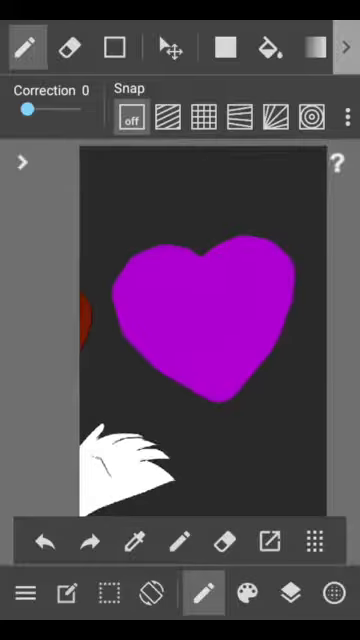
{"action": "scroll", "coordinate": [180, 350], "scroll_direction": "up", "scroll_amount": 2}
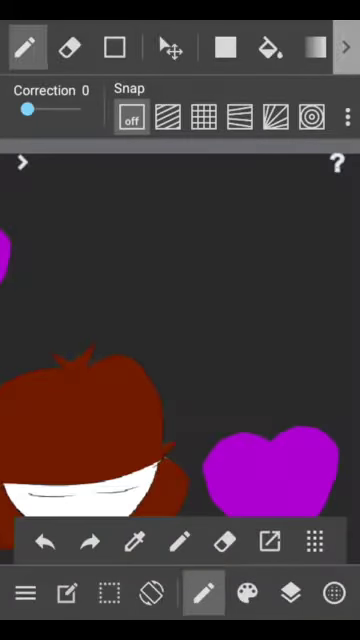
{"action": "left_click_drag", "start_coordinate": [220, 300], "coordinate": [160, 330]}
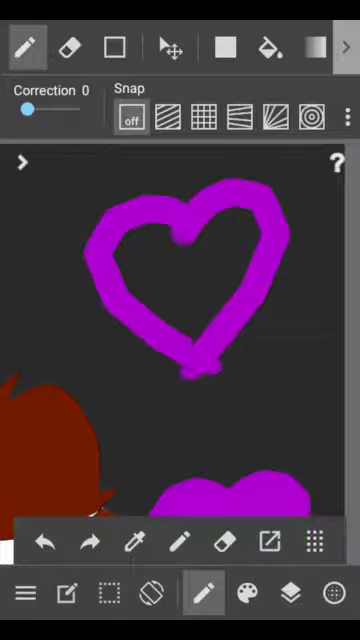
{"action": "left_click_drag", "start_coordinate": [175, 240], "coordinate": [260, 260]}
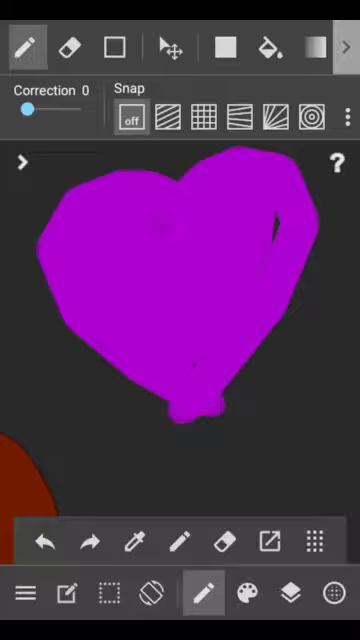
Paint a filled heart above the head, then undo it.
{"action": "left_click_drag", "start_coordinate": [180, 300], "coordinate": [150, 250]}
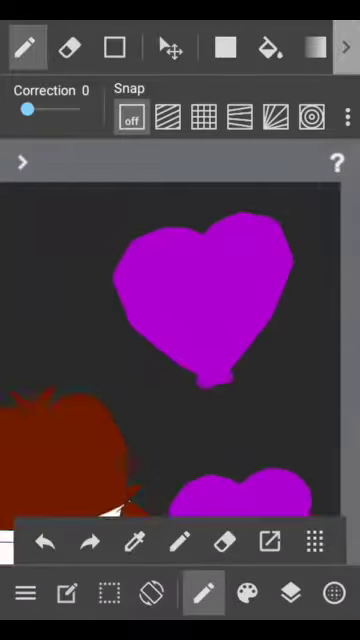
{"action": "scroll", "coordinate": [180, 300], "scroll_direction": "up", "scroll_amount": 5}
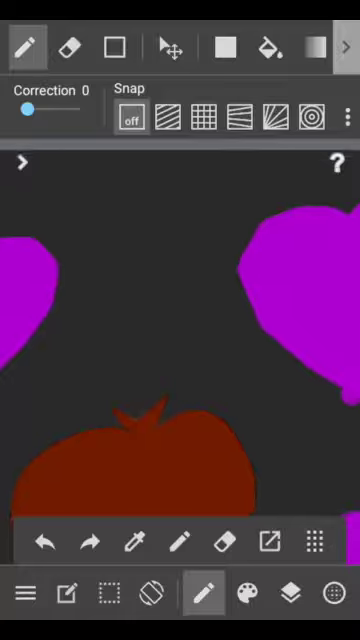
{"action": "left_click", "coordinate": [175, 285]}
{"action": "mouse_move", "coordinate": [175, 285]}
{"action": "left_mouse_down"}
{"action": "mouse_move", "coordinate": [210, 245]}
{"action": "mouse_move", "coordinate": [130, 240]}
{"action": "mouse_move", "coordinate": [190, 340]}
{"action": "mouse_move", "coordinate": [250, 230]}
{"action": "left_mouse_up"}
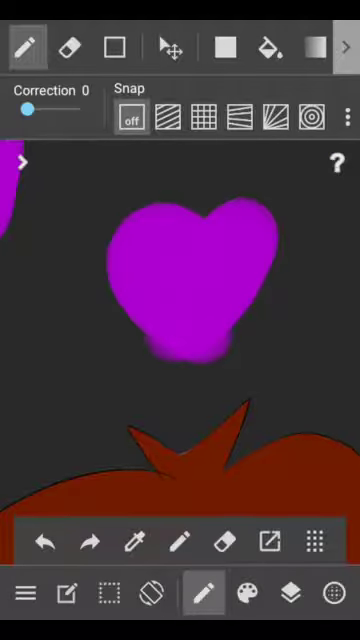
{"action": "scroll", "coordinate": [180, 300], "scroll_direction": "down", "scroll_amount": 4}
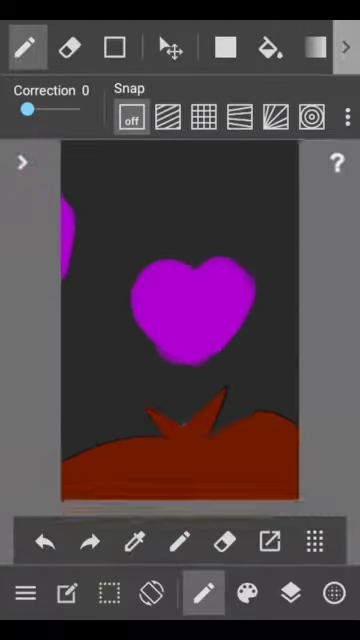
{"action": "scroll", "coordinate": [180, 300], "scroll_direction": "up", "scroll_amount": 3}
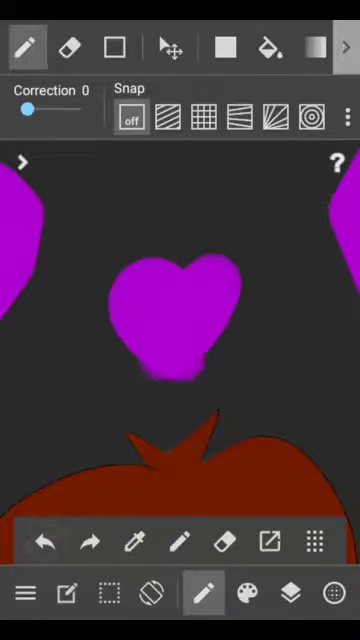
{"action": "left_click", "coordinate": [44, 541]}
{"action": "left_click", "coordinate": [89, 541]}
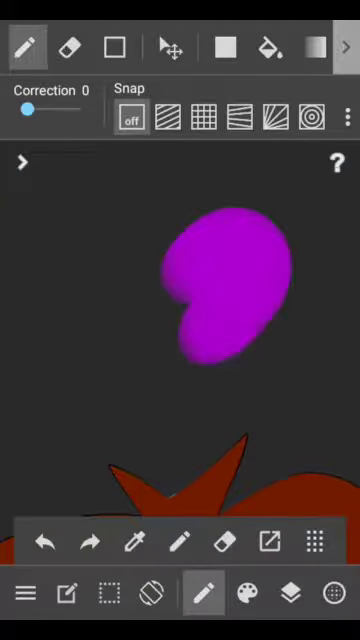
{"action": "left_click", "coordinate": [44, 541]}
Draw two small purple heart outlines above the head with 40 px Watercolor, redoing a misplaced arc.
{"action": "left_click", "coordinate": [203, 593]}
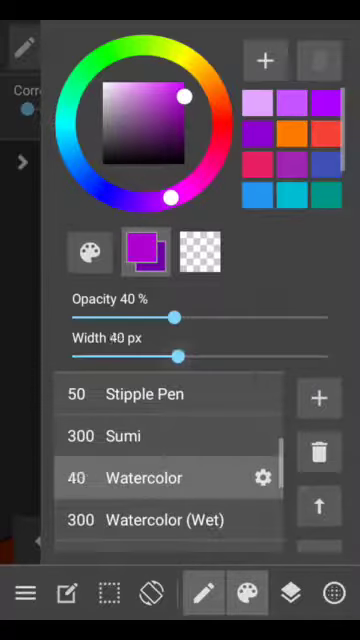
{"action": "left_click", "coordinate": [203, 593]}
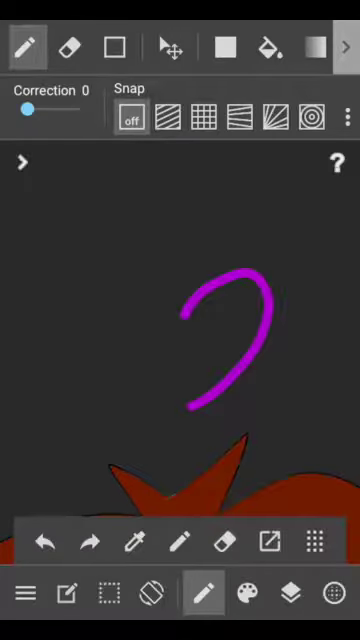
{"action": "left_click_drag", "start_coordinate": [190, 405], "coordinate": [205, 290]}
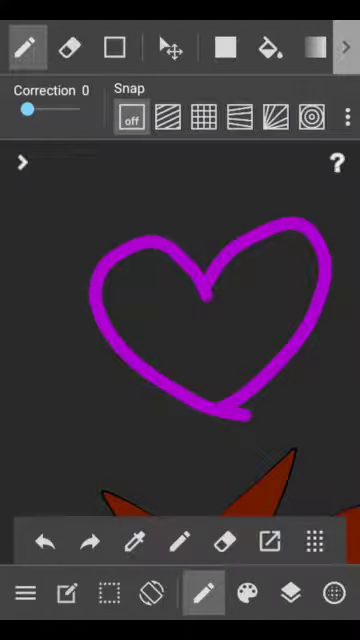
{"action": "left_click_drag", "start_coordinate": [200, 250], "coordinate": [200, 400]}
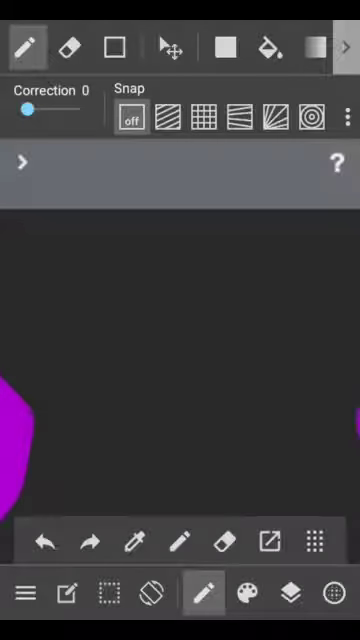
{"action": "left_click_drag", "start_coordinate": [180, 350], "coordinate": [200, 370]}
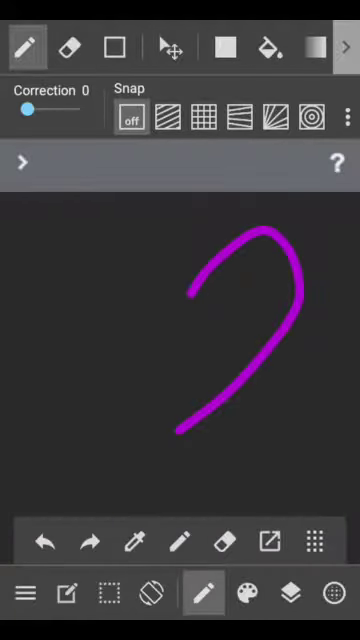
{"action": "left_click", "coordinate": [44, 542]}
{"action": "left_click_drag", "start_coordinate": [210, 260], "coordinate": [195, 390]}
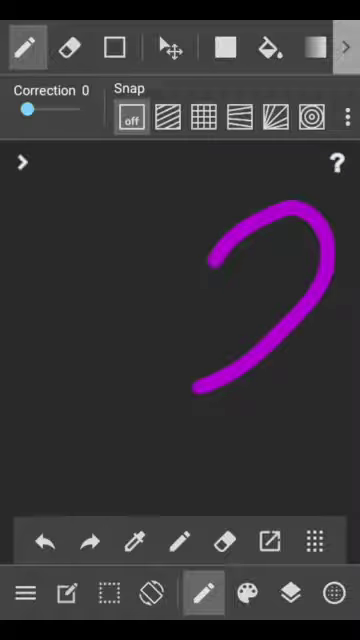
{"action": "left_click_drag", "start_coordinate": [155, 345], "coordinate": [200, 390]}
{"action": "scroll", "coordinate": [180, 300], "scroll_direction": "down", "scroll_amount": 5}
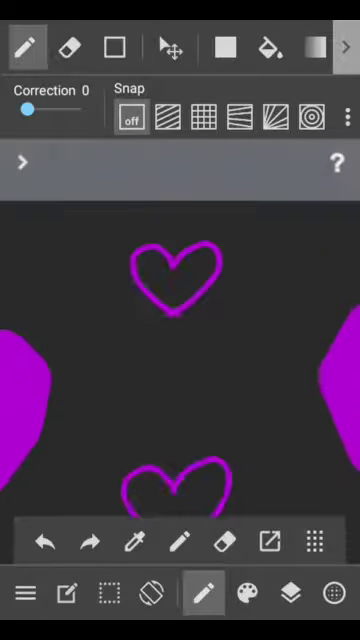
{"action": "scroll", "coordinate": [180, 340], "scroll_direction": "down", "scroll_amount": 4}
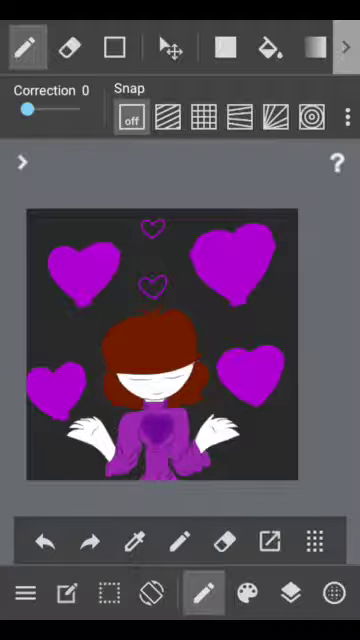
{"action": "scroll", "coordinate": [230, 300], "scroll_direction": "up", "scroll_amount": 4}
{"action": "scroll", "coordinate": [230, 300], "scroll_direction": "up", "scroll_amount": 3}
{"action": "scroll", "coordinate": [230, 300], "scroll_direction": "up", "scroll_amount": 2}
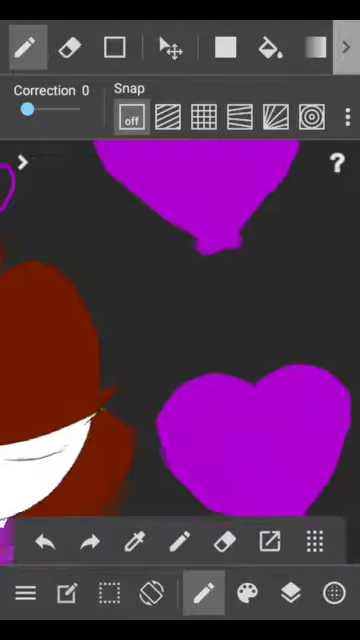
{"action": "scroll", "coordinate": [230, 300], "scroll_direction": "up", "scroll_amount": 2}
{"action": "scroll", "coordinate": [180, 330], "scroll_direction": "up", "scroll_amount": 3}
{"action": "scroll", "coordinate": [180, 330], "scroll_direction": "up", "scroll_amount": 2}
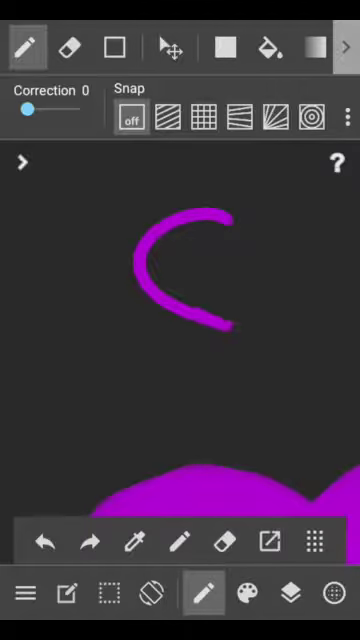
{"action": "scroll", "coordinate": [180, 300], "scroll_direction": "up", "scroll_amount": 2}
Undo two stray strokes and start a fresh small purple heart outline.
{"action": "left_click", "coordinate": [45, 541]}
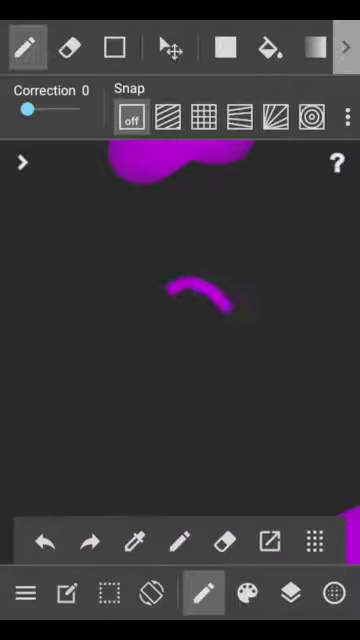
{"action": "left_click", "coordinate": [45, 541]}
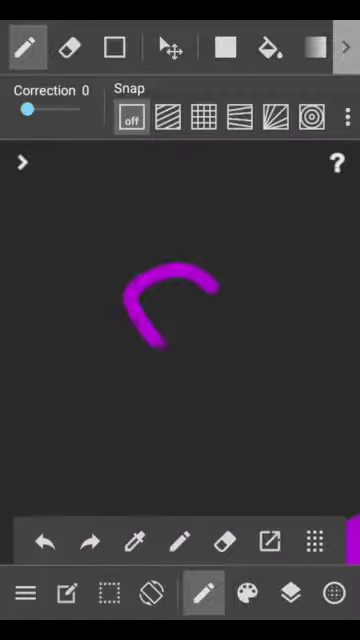
{"action": "mouse_move", "coordinate": [158, 345]}
{"action": "left_mouse_down"}
{"action": "mouse_move", "coordinate": [240, 395]}
{"action": "mouse_move", "coordinate": [245, 420]}
{"action": "mouse_move", "coordinate": [200, 270]}
{"action": "left_mouse_up"}
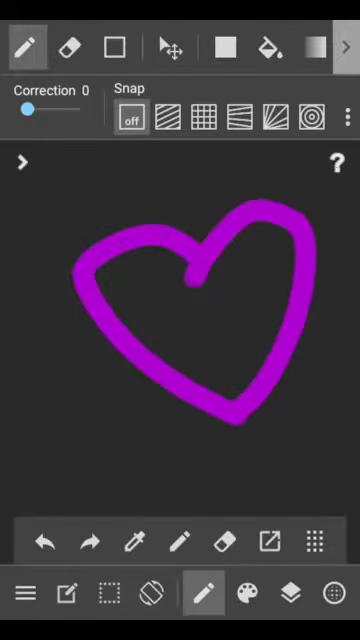
{"action": "scroll", "coordinate": [180, 300], "scroll_direction": "down", "scroll_amount": 2}
{"action": "scroll", "coordinate": [180, 330], "scroll_direction": "up", "scroll_amount": 2}
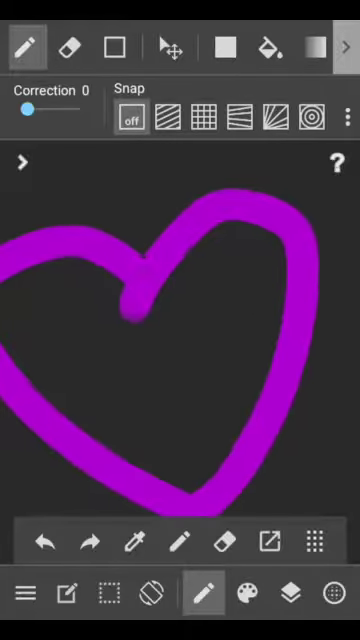
{"action": "scroll", "coordinate": [180, 330], "scroll_direction": "down", "scroll_amount": 3}
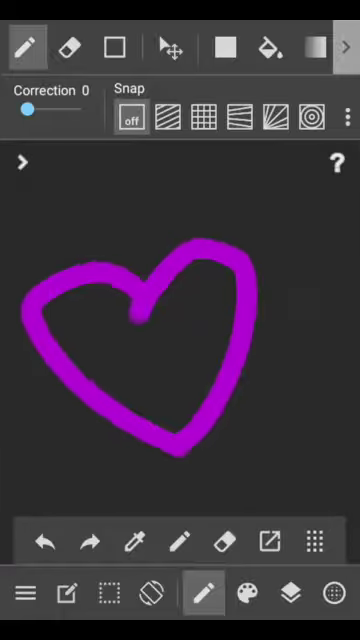
{"action": "scroll", "coordinate": [180, 330], "scroll_direction": "down", "scroll_amount": 2}
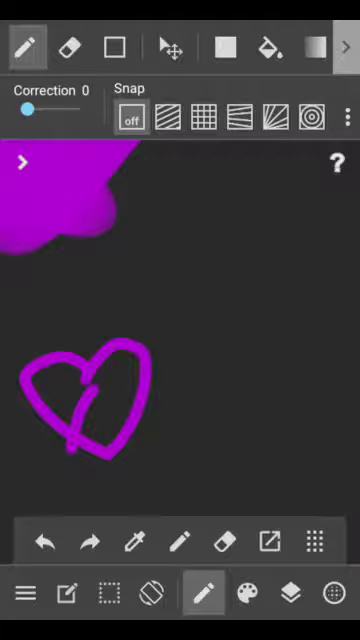
{"action": "scroll", "coordinate": [180, 330], "scroll_direction": "up", "scroll_amount": 3}
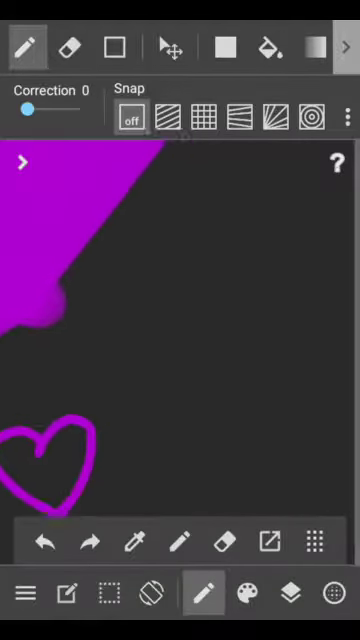
{"action": "scroll", "coordinate": [180, 330], "scroll_direction": "up", "scroll_amount": 2}
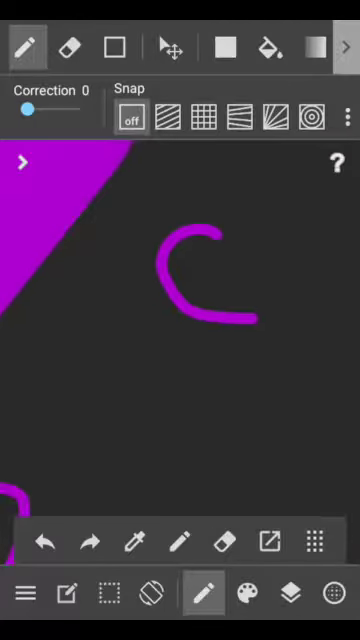
{"action": "scroll", "coordinate": [180, 330], "scroll_direction": "down", "scroll_amount": 2}
Undo two more stray strokes and complete the heart outline beside the large purple shape.
{"action": "left_click", "coordinate": [44, 542]}
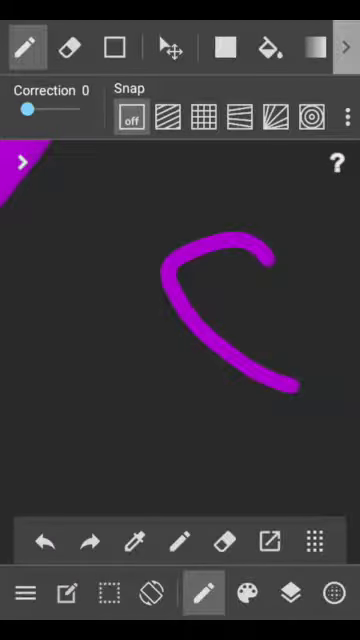
{"action": "left_click", "coordinate": [44, 542]}
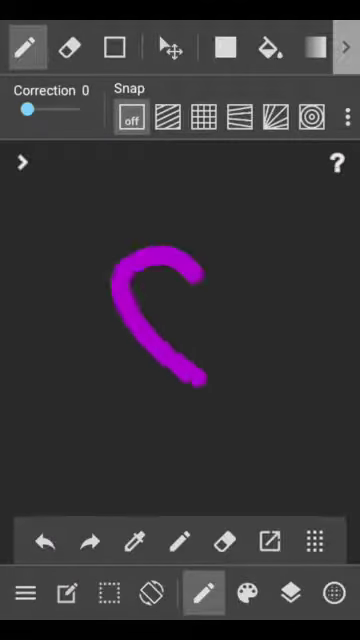
{"action": "left_click_drag", "start_coordinate": [195, 265], "coordinate": [235, 390]}
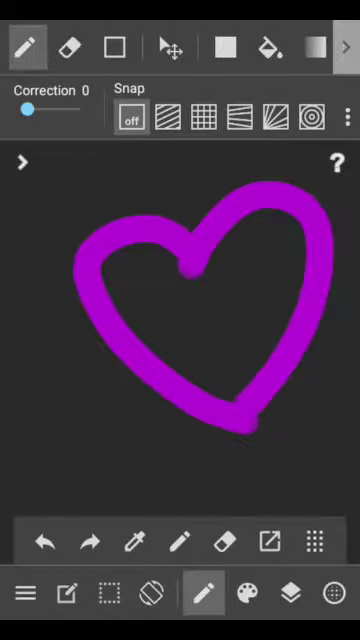
{"action": "scroll", "coordinate": [180, 330], "scroll_direction": "down", "scroll_amount": 2}
{"action": "scroll", "coordinate": [180, 330], "scroll_direction": "down", "scroll_amount": 1}
{"action": "left_click_drag", "start_coordinate": [120, 250], "coordinate": [200, 450]}
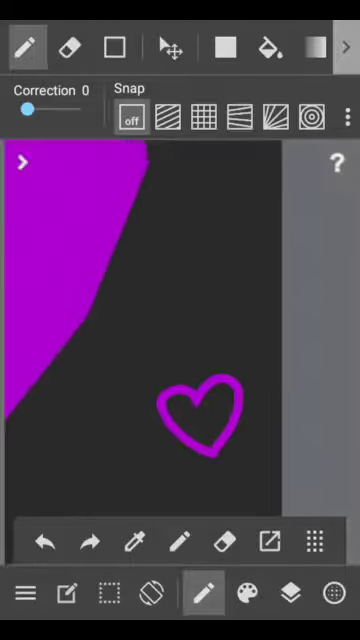
{"action": "left_click_drag", "start_coordinate": [150, 250], "coordinate": [100, 400]}
{"action": "left_click_drag", "start_coordinate": [150, 250], "coordinate": [120, 350]}
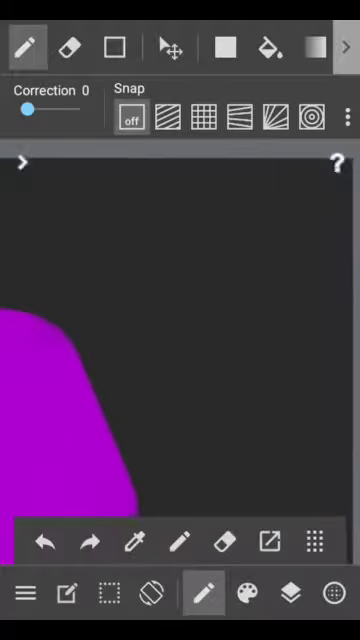
{"action": "scroll", "coordinate": [200, 300], "scroll_direction": "up", "scroll_amount": 1}
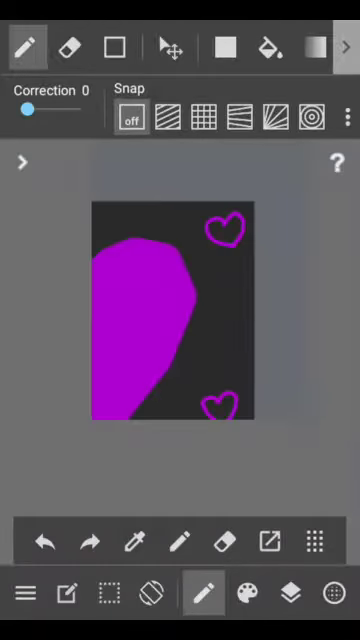
{"action": "scroll", "coordinate": [130, 350], "scroll_direction": "down", "scroll_amount": 2}
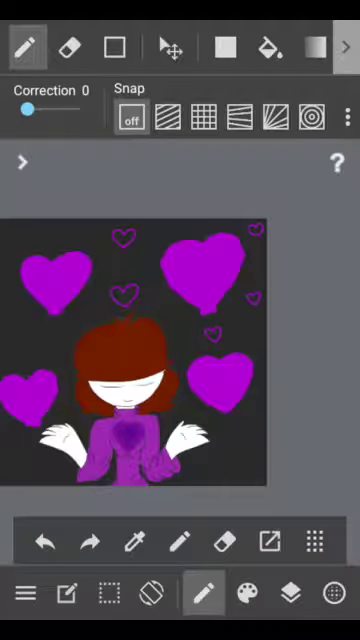
{"action": "scroll", "coordinate": [130, 350], "scroll_direction": "up", "scroll_amount": 4}
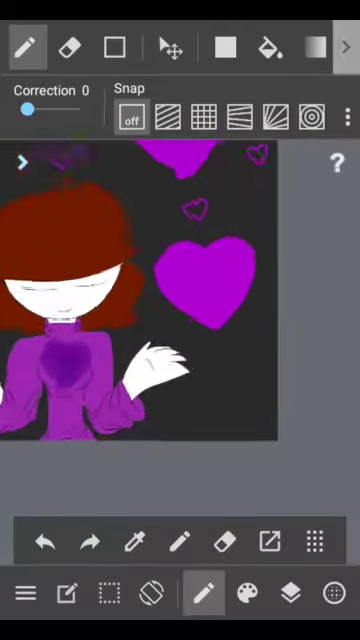
{"action": "scroll", "coordinate": [130, 300], "scroll_direction": "up", "scroll_amount": 1}
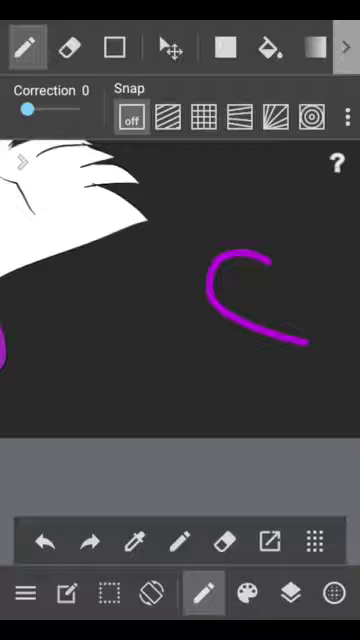
{"action": "scroll", "coordinate": [180, 300], "scroll_direction": "up", "scroll_amount": 2}
{"action": "scroll", "coordinate": [180, 300], "scroll_direction": "down", "scroll_amount": 5}
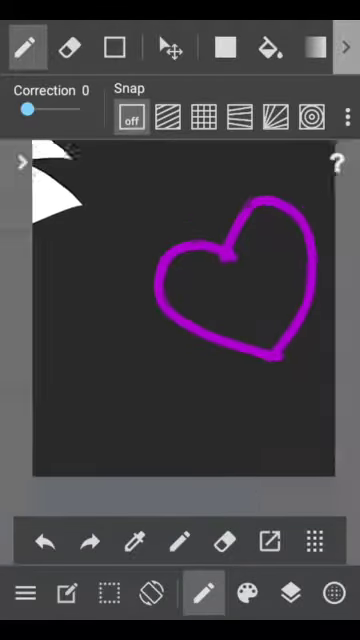
{"action": "scroll", "coordinate": [150, 260], "scroll_direction": "down", "scroll_amount": 1}
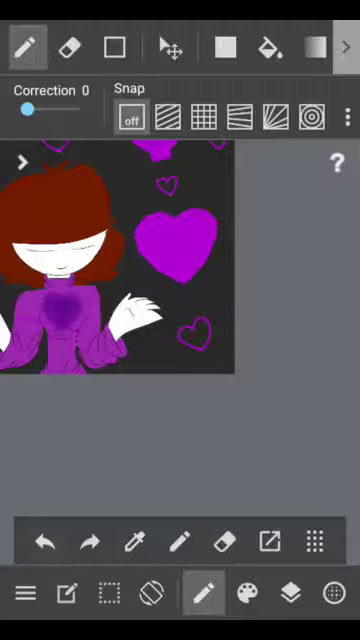
{"action": "scroll", "coordinate": [150, 260], "scroll_direction": "down", "scroll_amount": 4}
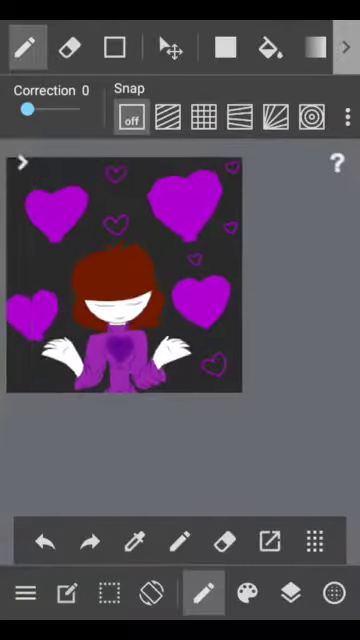
{"action": "scroll", "coordinate": [80, 320], "scroll_direction": "up", "scroll_amount": 6}
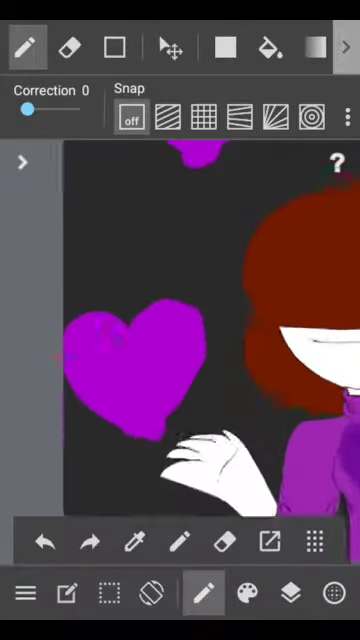
{"action": "scroll", "coordinate": [150, 350], "scroll_direction": "up", "scroll_amount": 2}
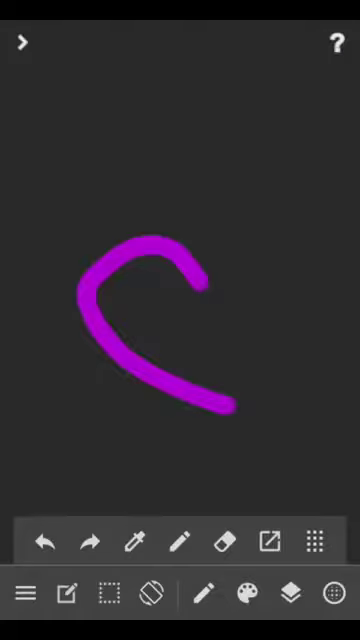
Complete a small outlined heart near the hair, then undo a bad heart stroke.
{"action": "left_click_drag", "start_coordinate": [205, 372], "coordinate": [155, 265]}
{"action": "scroll", "coordinate": [180, 280], "scroll_direction": "down", "scroll_amount": 3}
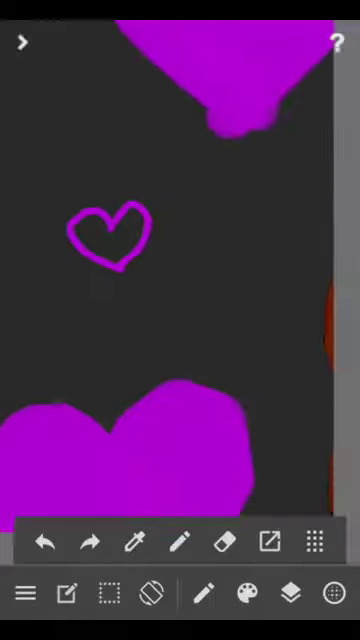
{"action": "left_click_drag", "start_coordinate": [250, 300], "coordinate": [120, 330]}
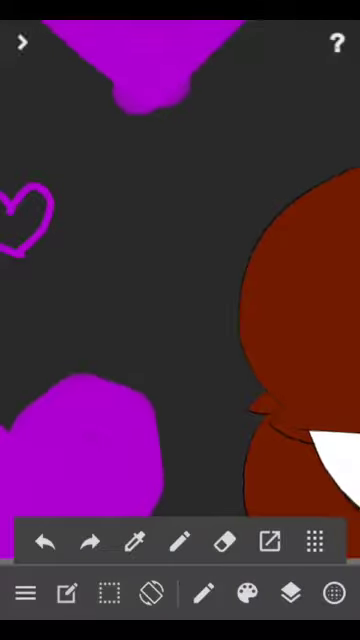
{"action": "scroll", "coordinate": [180, 280], "scroll_direction": "down", "scroll_amount": 3}
{"action": "scroll", "coordinate": [150, 200], "scroll_direction": "up", "scroll_amount": 4}
{"action": "scroll", "coordinate": [180, 250], "scroll_direction": "up", "scroll_amount": 3}
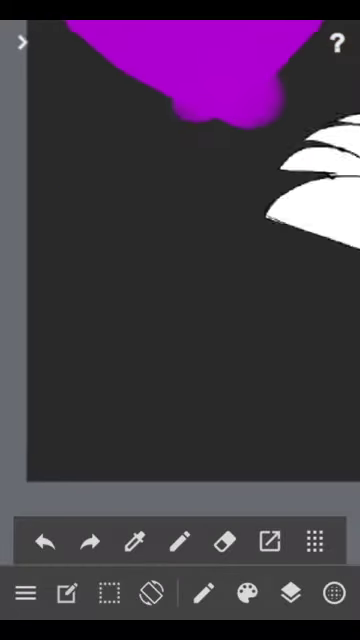
{"action": "left_click_drag", "start_coordinate": [200, 300], "coordinate": [160, 250]}
{"action": "left_click", "coordinate": [44, 541]}
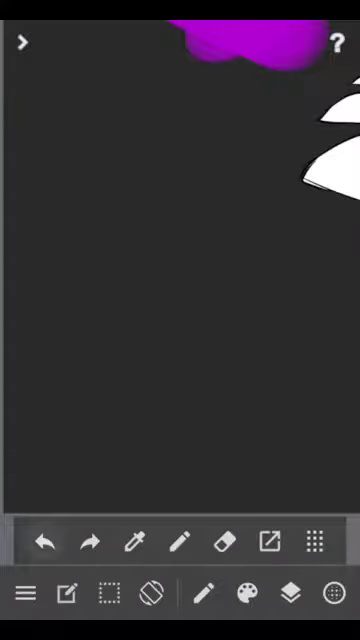
{"action": "scroll", "coordinate": [180, 280], "scroll_direction": "up", "scroll_amount": 3}
{"action": "scroll", "coordinate": [180, 300], "scroll_direction": "up", "scroll_amount": 1}
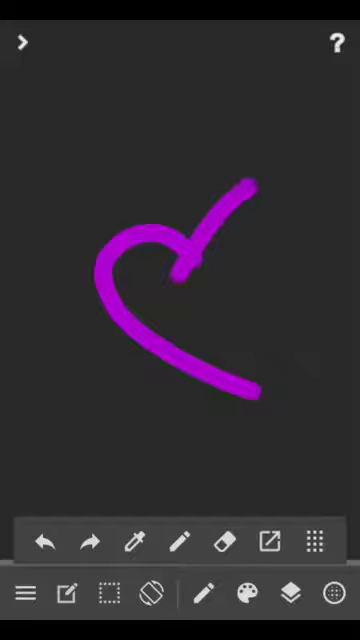
{"action": "scroll", "coordinate": [180, 280], "scroll_direction": "down", "scroll_amount": 5}
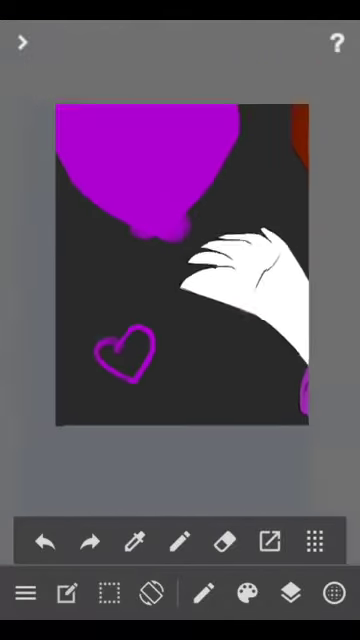
{"action": "scroll", "coordinate": [180, 240], "scroll_direction": "down", "scroll_amount": 3}
{"action": "scroll", "coordinate": [150, 200], "scroll_direction": "up", "scroll_amount": 5}
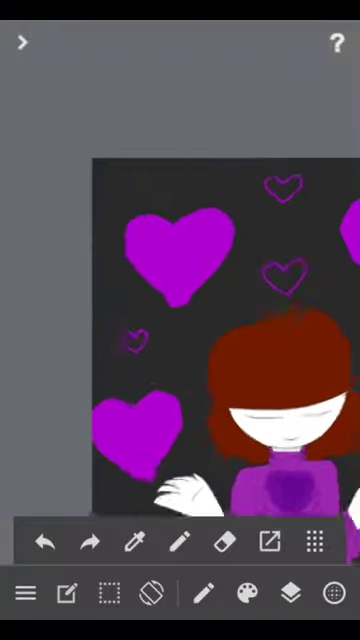
{"action": "scroll", "coordinate": [180, 280], "scroll_direction": "up", "scroll_amount": 4}
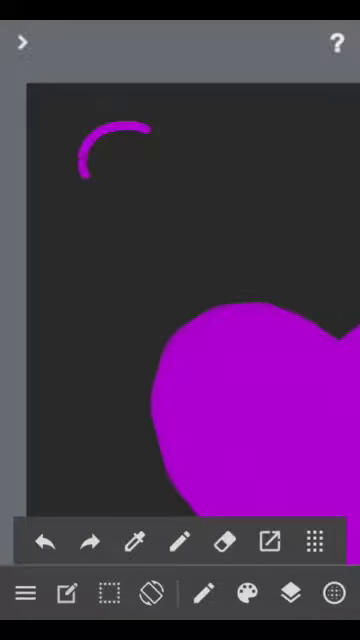
{"action": "scroll", "coordinate": [180, 280], "scroll_direction": "up", "scroll_amount": 2}
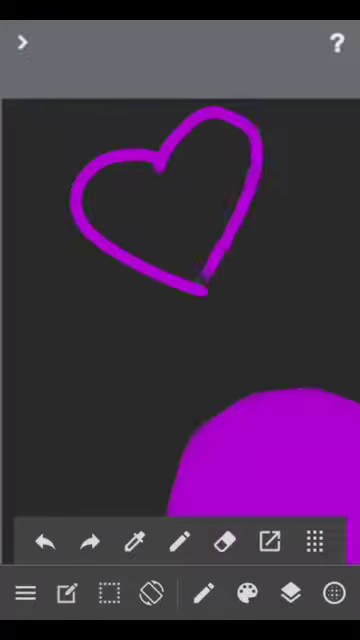
{"action": "scroll", "coordinate": [180, 240], "scroll_direction": "down", "scroll_amount": 3}
{"action": "scroll", "coordinate": [180, 240], "scroll_direction": "down", "scroll_amount": 3}
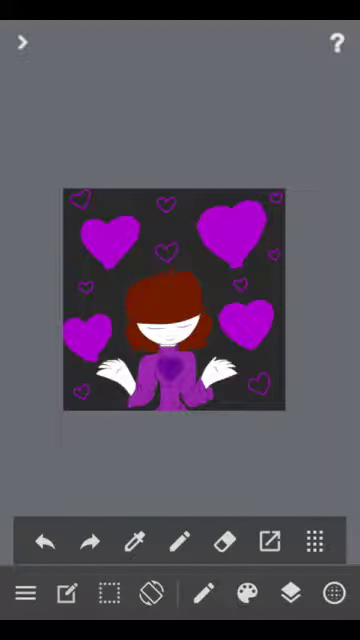
{"action": "scroll", "coordinate": [180, 300], "scroll_direction": "up", "scroll_amount": 3}
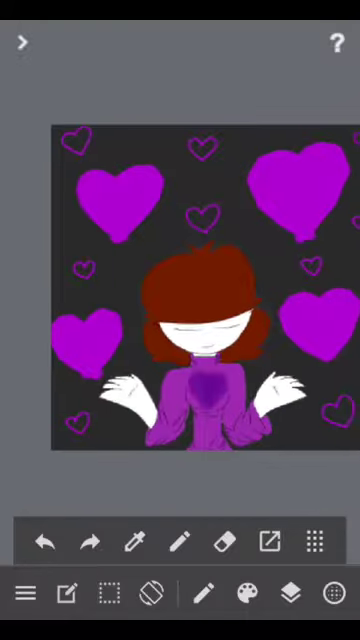
{"action": "scroll", "coordinate": [180, 300], "scroll_direction": "up", "scroll_amount": 3}
{"action": "scroll", "coordinate": [180, 300], "scroll_direction": "up", "scroll_amount": 3}
{"action": "scroll", "coordinate": [180, 300], "scroll_direction": "up", "scroll_amount": 3}
{"action": "scroll", "coordinate": [180, 300], "scroll_direction": "up", "scroll_amount": 2}
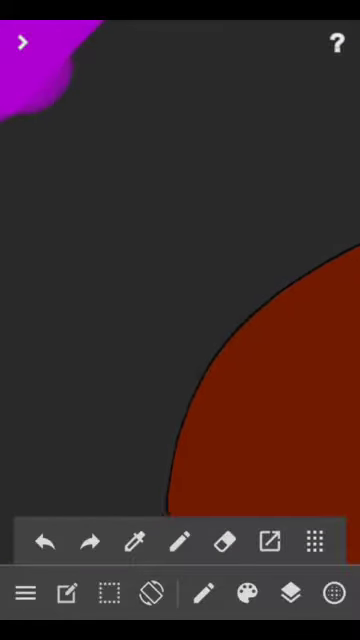
Draw small purple heart outlines above the hair and above the large heart.
{"action": "left_click_drag", "start_coordinate": [195, 200], "coordinate": [295, 260]}
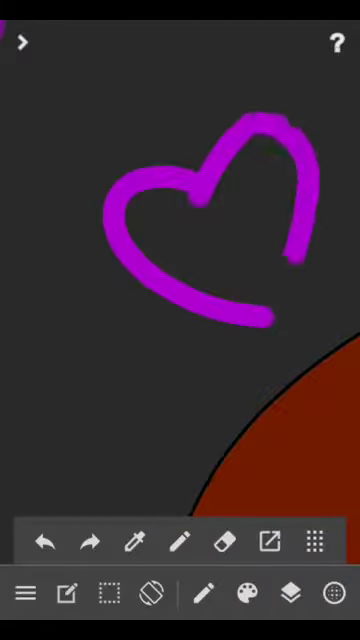
{"action": "scroll", "coordinate": [180, 300], "scroll_direction": "down", "scroll_amount": 3}
{"action": "scroll", "coordinate": [180, 300], "scroll_direction": "down", "scroll_amount": 2}
{"action": "scroll", "coordinate": [180, 300], "scroll_direction": "down", "scroll_amount": 2}
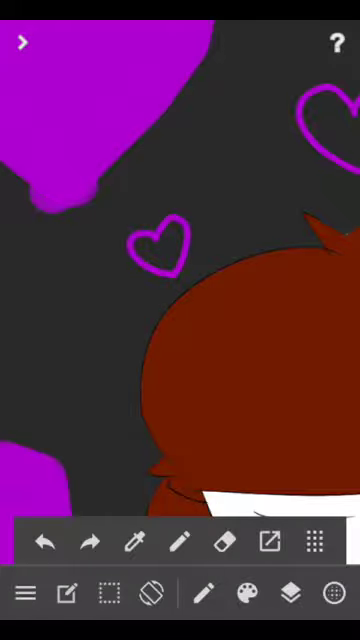
{"action": "scroll", "coordinate": [180, 300], "scroll_direction": "down", "scroll_amount": 3}
{"action": "scroll", "coordinate": [180, 300], "scroll_direction": "up", "scroll_amount": 2}
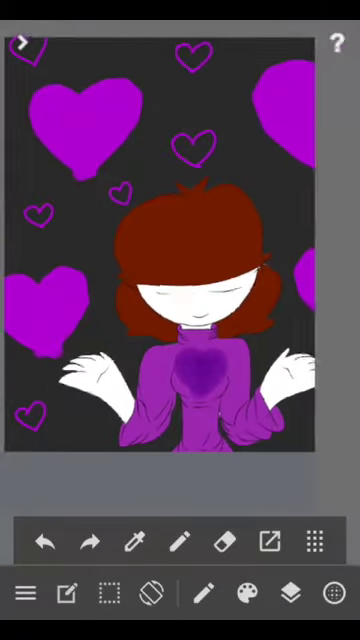
{"action": "scroll", "coordinate": [180, 250], "scroll_direction": "up", "scroll_amount": 3}
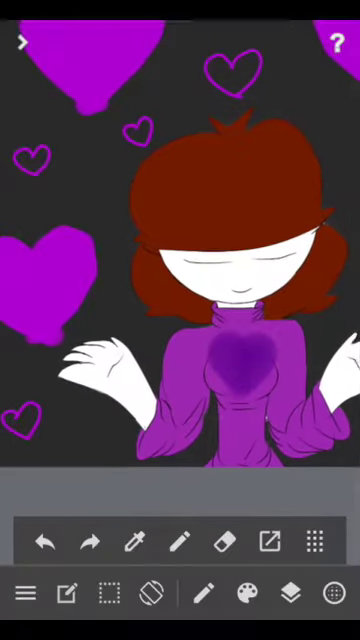
{"action": "scroll", "coordinate": [180, 250], "scroll_direction": "up", "scroll_amount": 2}
{"action": "scroll", "coordinate": [180, 300], "scroll_direction": "up", "scroll_amount": 3}
{"action": "scroll", "coordinate": [180, 300], "scroll_direction": "up", "scroll_amount": 2}
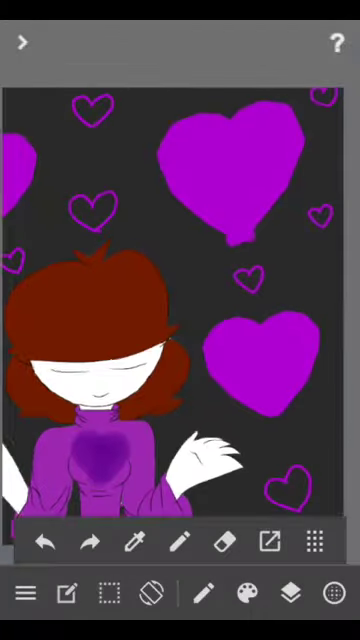
{"action": "scroll", "coordinate": [180, 300], "scroll_direction": "down", "scroll_amount": 3}
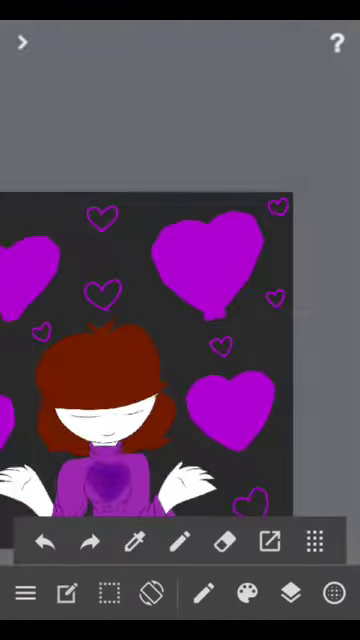
{"action": "scroll", "coordinate": [180, 300], "scroll_direction": "down", "scroll_amount": 3}
{"action": "scroll", "coordinate": [120, 250], "scroll_direction": "up", "scroll_amount": 3}
{"action": "scroll", "coordinate": [120, 250], "scroll_direction": "up", "scroll_amount": 3}
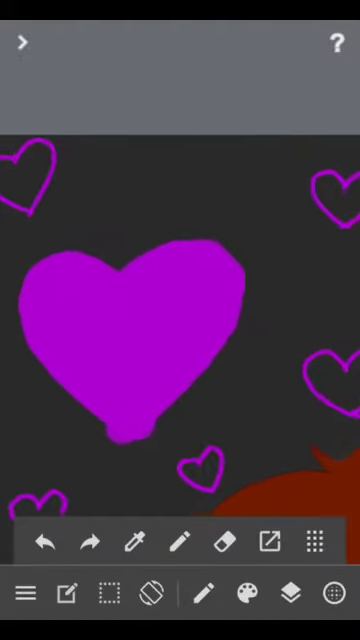
{"action": "scroll", "coordinate": [120, 300], "scroll_direction": "up", "scroll_amount": 2}
{"action": "scroll", "coordinate": [120, 350], "scroll_direction": "up", "scroll_amount": 3}
{"action": "scroll", "coordinate": [120, 350], "scroll_direction": "up", "scroll_amount": 2}
{"action": "left_click_drag", "start_coordinate": [168, 205], "coordinate": [228, 185]}
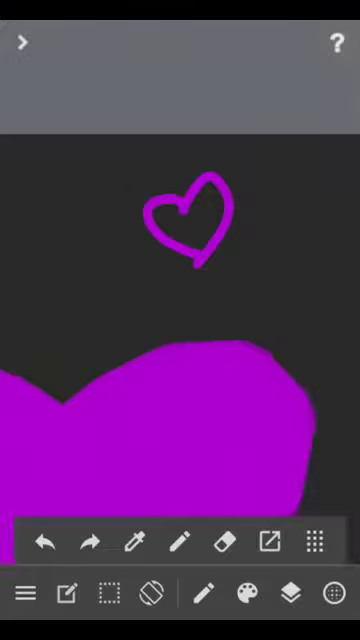
{"action": "scroll", "coordinate": [180, 250], "scroll_direction": "down", "scroll_amount": 3}
{"action": "scroll", "coordinate": [180, 250], "scroll_direction": "down", "scroll_amount": 3}
{"action": "scroll", "coordinate": [180, 280], "scroll_direction": "down", "scroll_amount": 2}
{"action": "scroll", "coordinate": [150, 300], "scroll_direction": "up", "scroll_amount": 3}
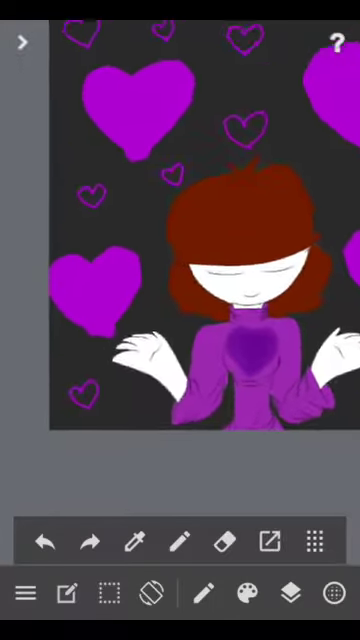
{"action": "scroll", "coordinate": [150, 300], "scroll_direction": "up", "scroll_amount": 3}
{"action": "scroll", "coordinate": [150, 300], "scroll_direction": "up", "scroll_amount": 3}
{"action": "scroll", "coordinate": [150, 300], "scroll_direction": "up", "scroll_amount": 1}
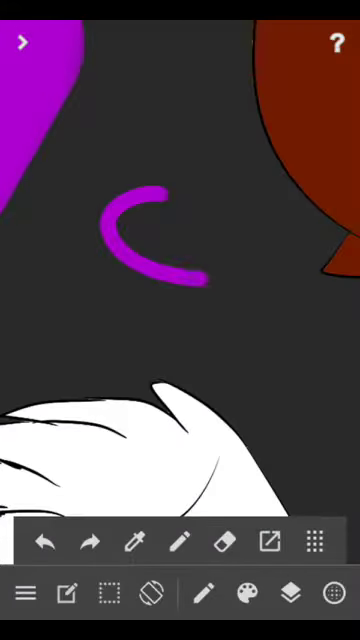
Close the right side of the half-drawn small heart near the left hand.
{"action": "left_click_drag", "start_coordinate": [200, 260], "coordinate": [210, 250]}
{"action": "left_click", "coordinate": [44, 542]}
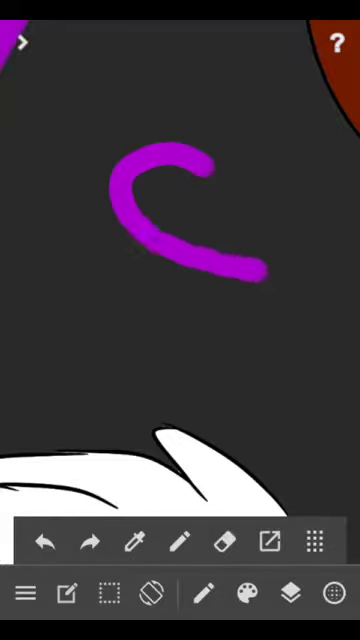
{"action": "scroll", "coordinate": [180, 250], "scroll_direction": "up", "scroll_amount": 2}
{"action": "left_click_drag", "start_coordinate": [230, 110], "coordinate": [270, 300]}
{"action": "scroll", "coordinate": [180, 250], "scroll_direction": "down", "scroll_amount": 3}
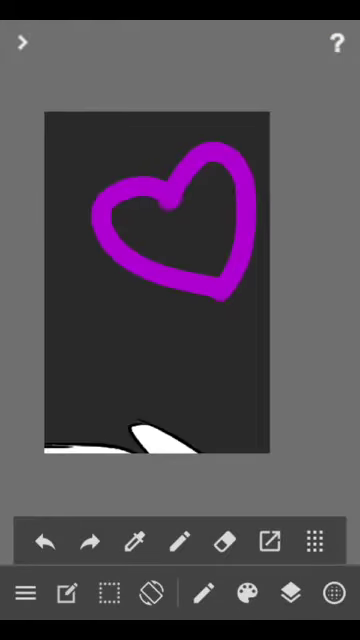
{"action": "scroll", "coordinate": [180, 250], "scroll_direction": "down", "scroll_amount": 3}
{"action": "scroll", "coordinate": [180, 250], "scroll_direction": "down", "scroll_amount": 2}
{"action": "scroll", "coordinate": [180, 250], "scroll_direction": "up", "scroll_amount": 3}
{"action": "scroll", "coordinate": [180, 250], "scroll_direction": "up", "scroll_amount": 3}
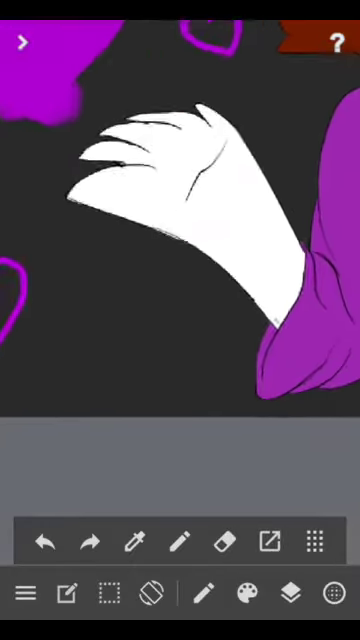
{"action": "scroll", "coordinate": [180, 250], "scroll_direction": "up", "scroll_amount": 2}
{"action": "scroll", "coordinate": [180, 250], "scroll_direction": "up", "scroll_amount": 2}
Draw a second small purple heart outline beside the hand.
{"action": "left_click_drag", "start_coordinate": [205, 202], "coordinate": [222, 198]}
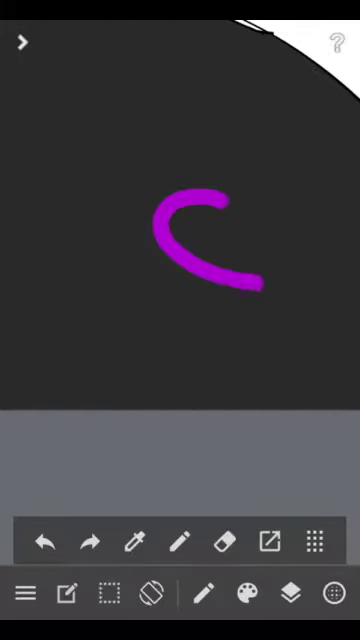
{"action": "left_click_drag", "start_coordinate": [255, 285], "coordinate": [272, 298]}
{"action": "left_click_drag", "start_coordinate": [312, 150], "coordinate": [268, 300]}
{"action": "scroll", "coordinate": [180, 250], "scroll_direction": "down", "scroll_amount": 3}
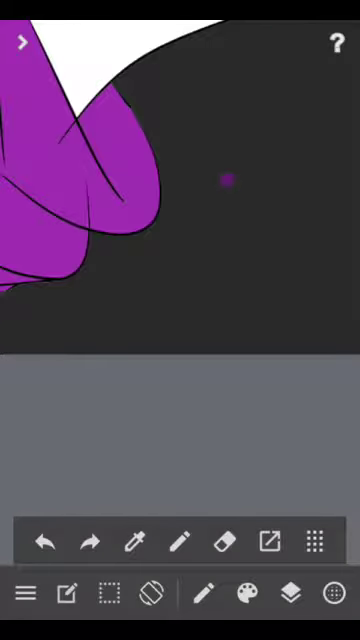
Draw a small heart outline near the right sleeve and undo the stray diagonal stroke.
{"action": "left_click_drag", "start_coordinate": [225, 180], "coordinate": [280, 270]}
{"action": "left_click_drag", "start_coordinate": [215, 185], "coordinate": [275, 285]}
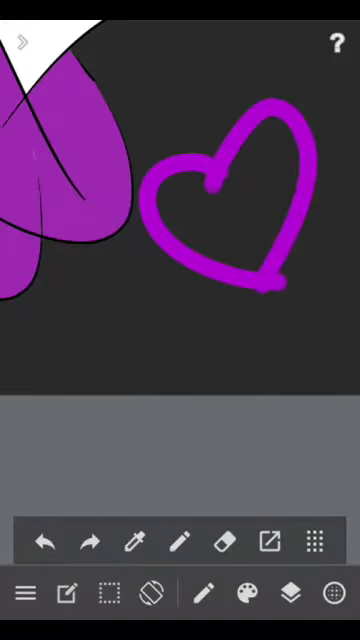
{"action": "left_click_drag", "start_coordinate": [70, 290], "coordinate": [170, 348]}
{"action": "left_click", "coordinate": [44, 541]}
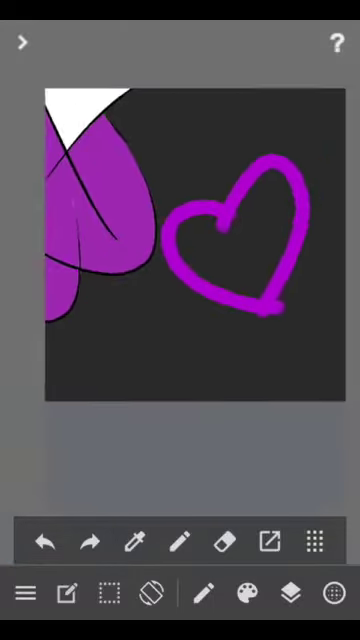
{"action": "scroll", "coordinate": [180, 200], "scroll_direction": "down", "scroll_amount": 5}
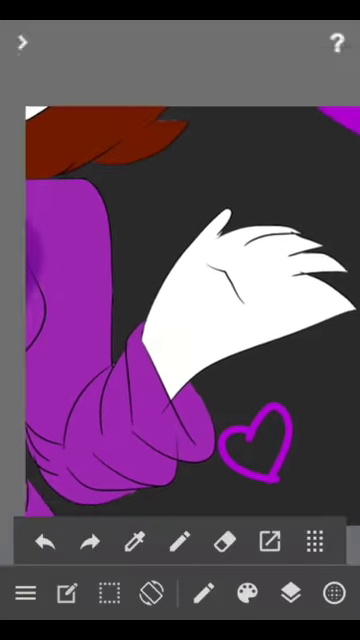
{"action": "scroll", "coordinate": [180, 280], "scroll_direction": "up", "scroll_amount": 6}
Add two small purple heart outlines, one below and one above the hair.
{"action": "left_click_drag", "start_coordinate": [186, 196], "coordinate": [245, 275]}
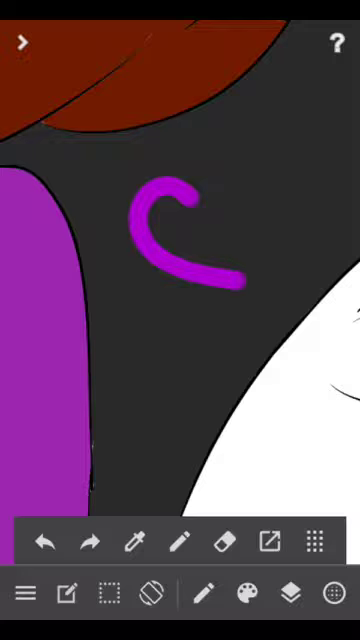
{"action": "scroll", "coordinate": [180, 280], "scroll_direction": "up", "scroll_amount": 2}
{"action": "mouse_move", "coordinate": [190, 185]}
{"action": "left_mouse_down"}
{"action": "mouse_move", "coordinate": [272, 125]}
{"action": "mouse_move", "coordinate": [250, 290]}
{"action": "left_mouse_up"}
{"action": "scroll", "coordinate": [180, 280], "scroll_direction": "down", "scroll_amount": 4}
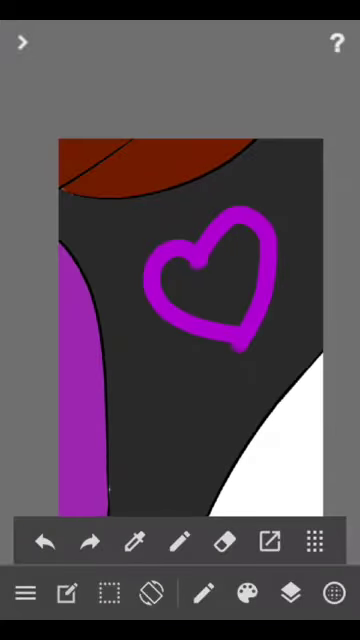
{"action": "scroll", "coordinate": [180, 280], "scroll_direction": "up", "scroll_amount": 2}
{"action": "scroll", "coordinate": [180, 280], "scroll_direction": "up", "scroll_amount": 3}
{"action": "scroll", "coordinate": [180, 280], "scroll_direction": "down", "scroll_amount": 2}
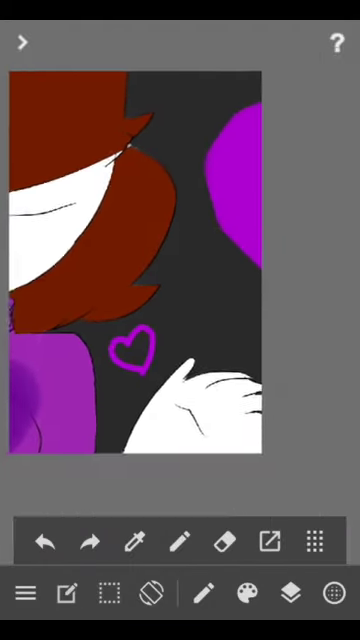
{"action": "scroll", "coordinate": [180, 280], "scroll_direction": "down", "scroll_amount": 2}
{"action": "scroll", "coordinate": [180, 280], "scroll_direction": "up", "scroll_amount": 4}
{"action": "scroll", "coordinate": [180, 280], "scroll_direction": "down", "scroll_amount": 3}
{"action": "scroll", "coordinate": [180, 280], "scroll_direction": "up", "scroll_amount": 2}
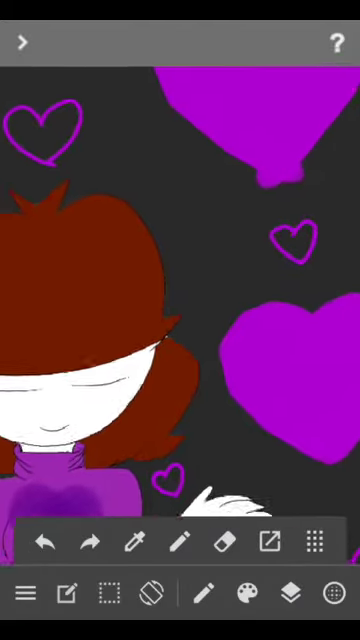
{"action": "scroll", "coordinate": [180, 280], "scroll_direction": "up", "scroll_amount": 3}
{"action": "scroll", "coordinate": [180, 280], "scroll_direction": "up", "scroll_amount": 2}
{"action": "scroll", "coordinate": [180, 280], "scroll_direction": "down", "scroll_amount": 3}
{"action": "scroll", "coordinate": [180, 280], "scroll_direction": "up", "scroll_amount": 3}
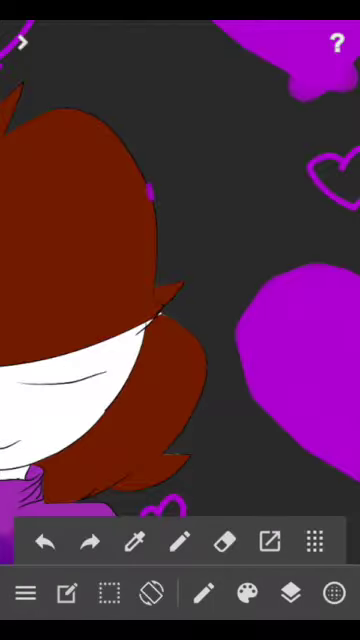
{"action": "scroll", "coordinate": [180, 280], "scroll_direction": "down", "scroll_amount": 3}
{"action": "scroll", "coordinate": [180, 280], "scroll_direction": "up", "scroll_amount": 2}
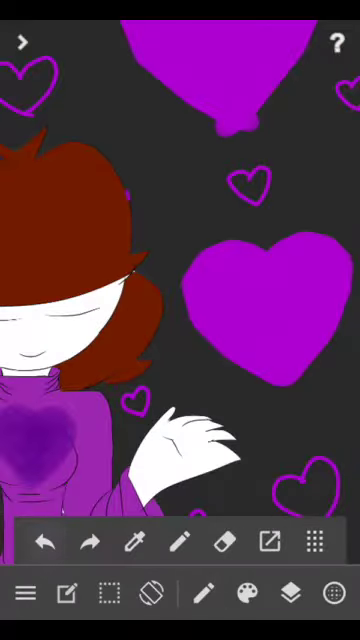
{"action": "scroll", "coordinate": [180, 280], "scroll_direction": "down", "scroll_amount": 2}
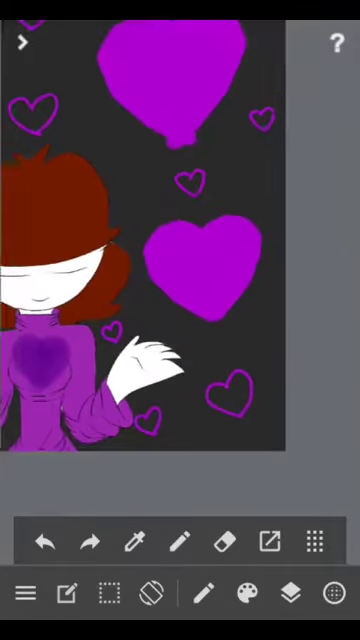
{"action": "scroll", "coordinate": [180, 280], "scroll_direction": "down", "scroll_amount": 2}
{"action": "scroll", "coordinate": [120, 250], "scroll_direction": "up", "scroll_amount": 2}
{"action": "scroll", "coordinate": [120, 250], "scroll_direction": "up", "scroll_amount": 2}
{"action": "scroll", "coordinate": [120, 250], "scroll_direction": "up", "scroll_amount": 2}
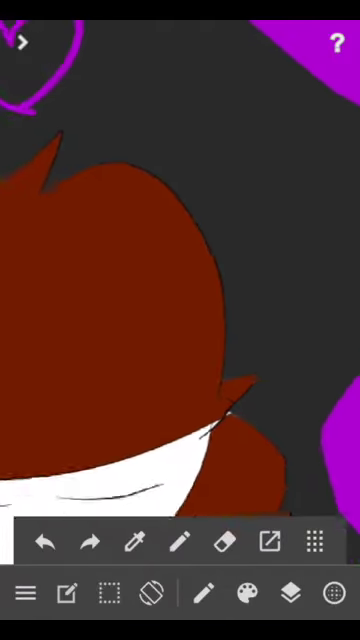
{"action": "scroll", "coordinate": [120, 250], "scroll_direction": "up", "scroll_amount": 2}
{"action": "mouse_move", "coordinate": [245, 160]}
{"action": "left_mouse_down"}
{"action": "mouse_move", "coordinate": [200, 170]}
{"action": "mouse_move", "coordinate": [290, 250]}
{"action": "left_mouse_up"}
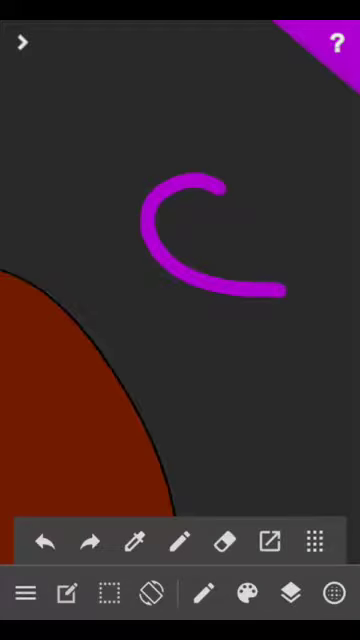
{"action": "mouse_move", "coordinate": [270, 130]}
{"action": "left_mouse_down"}
{"action": "mouse_move", "coordinate": [215, 200]}
{"action": "mouse_move", "coordinate": [265, 300]}
{"action": "left_mouse_up"}
{"action": "scroll", "coordinate": [180, 280], "scroll_direction": "down", "scroll_amount": 3}
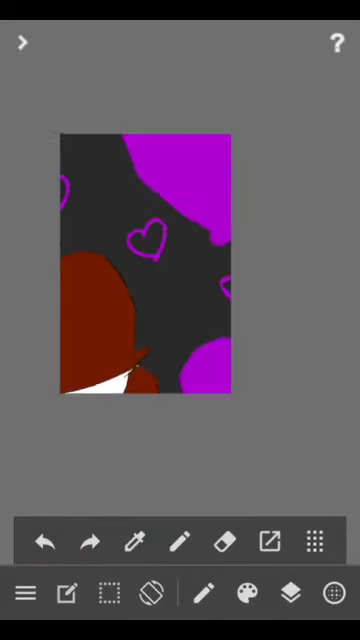
{"action": "scroll", "coordinate": [180, 280], "scroll_direction": "down", "scroll_amount": 2}
{"action": "scroll", "coordinate": [150, 250], "scroll_direction": "down", "scroll_amount": 2}
{"action": "scroll", "coordinate": [130, 230], "scroll_direction": "down", "scroll_amount": 1}
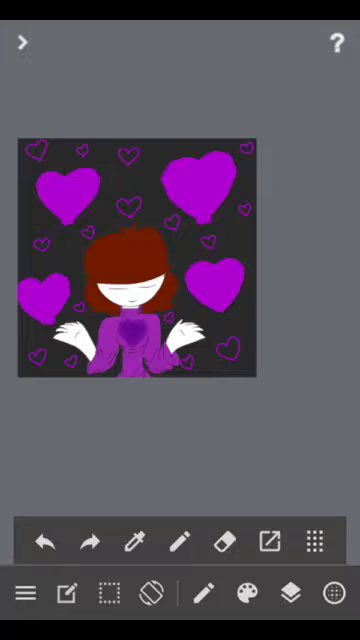
{"action": "scroll", "coordinate": [137, 258], "scroll_direction": "up", "scroll_amount": 2}
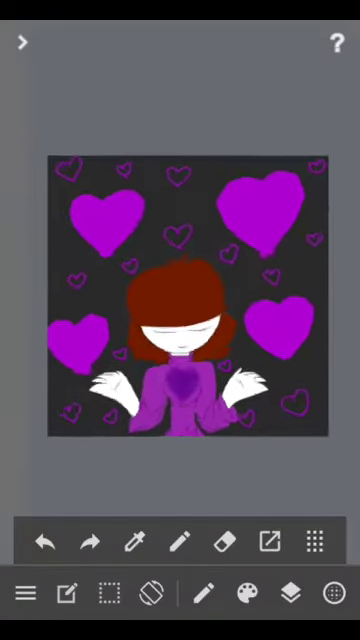
{"action": "scroll", "coordinate": [150, 270], "scroll_direction": "up", "scroll_amount": 1}
{"action": "scroll", "coordinate": [170, 280], "scroll_direction": "up", "scroll_amount": 1}
{"action": "scroll", "coordinate": [180, 290], "scroll_direction": "up", "scroll_amount": 1}
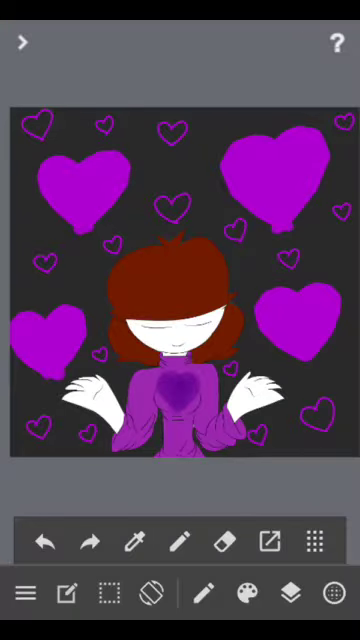
{"action": "left_click_drag", "start_coordinate": [180, 280], "coordinate": [175, 280]}
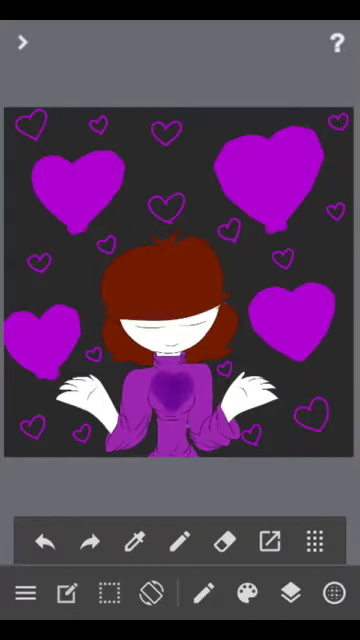